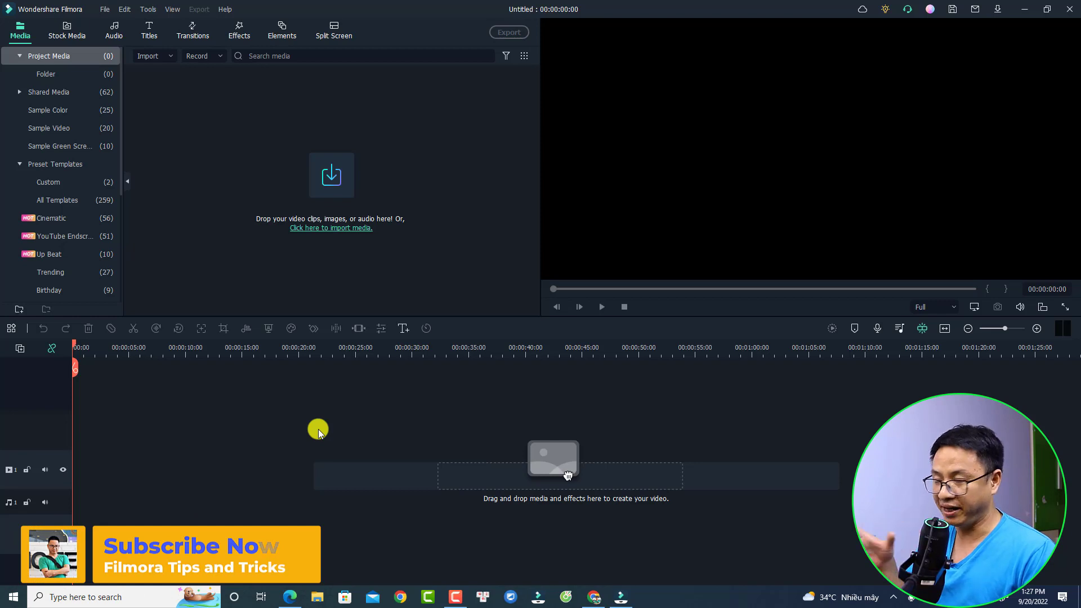
Import MVI_6778 from the Canon 800D\2022_09_18 folder into the media library
left_click(333, 176)
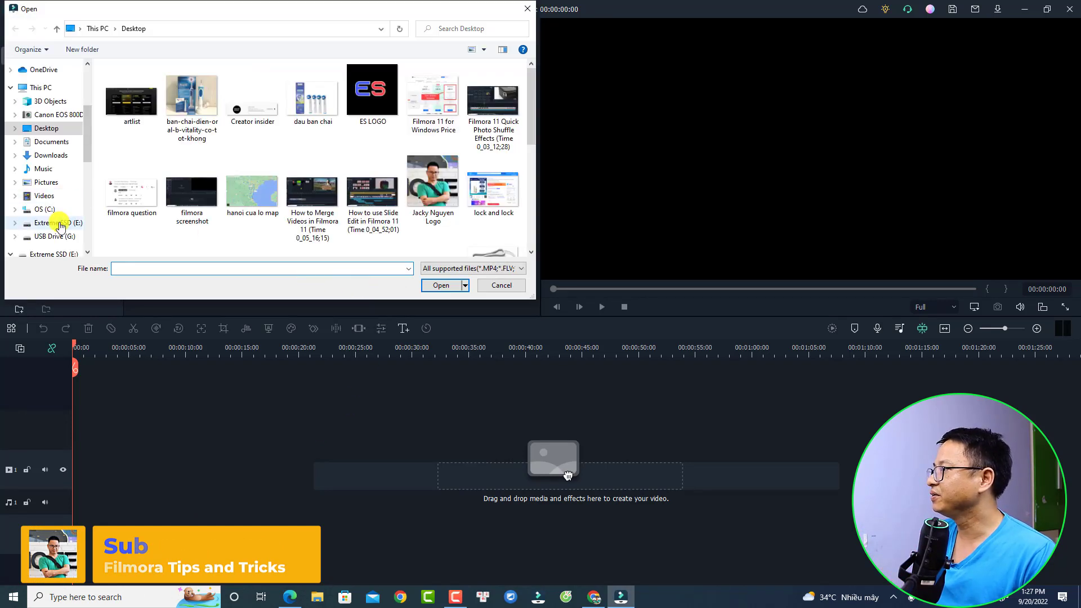
left_click(45, 210)
double_click(158, 107)
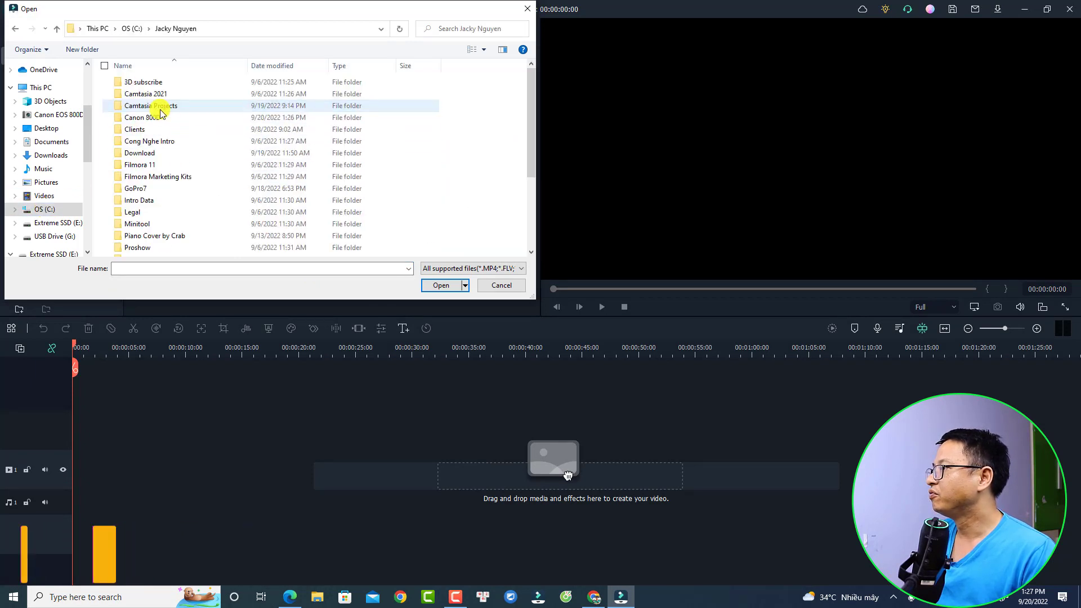
double_click(146, 117)
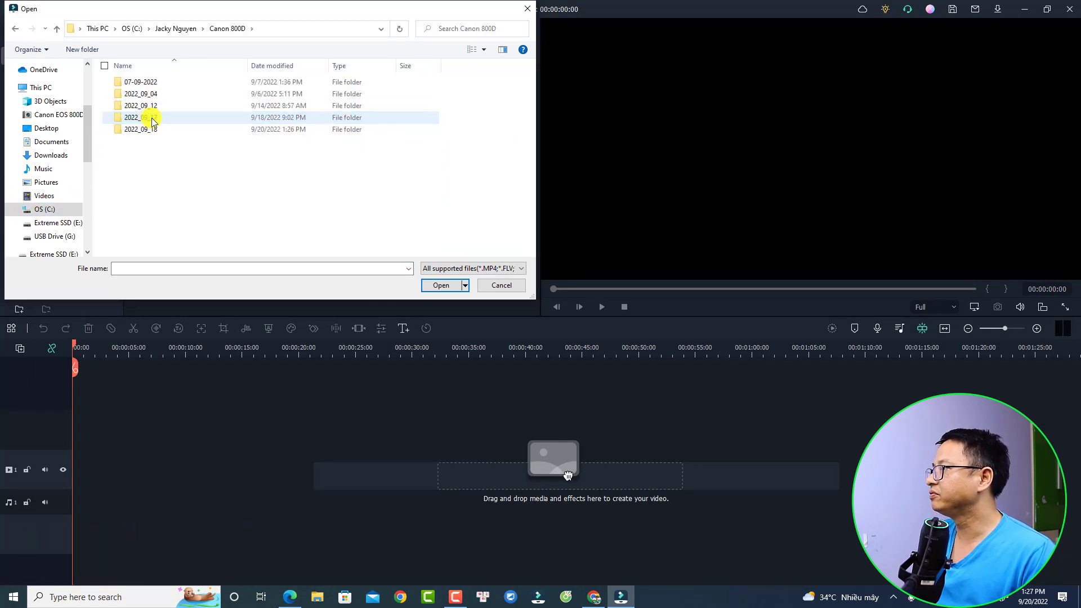
double_click(153, 131)
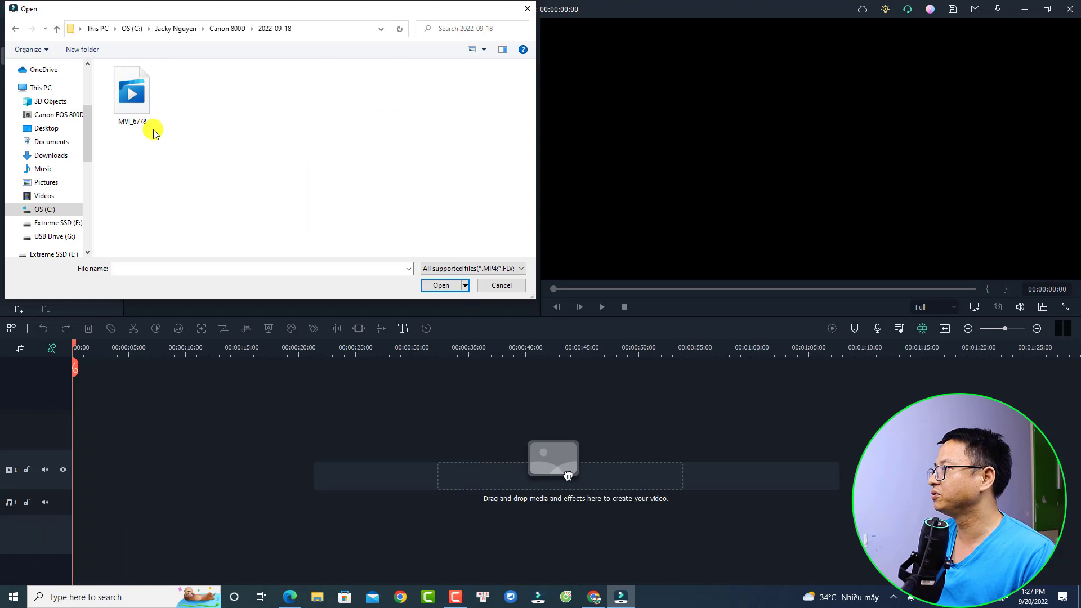
left_click(131, 104)
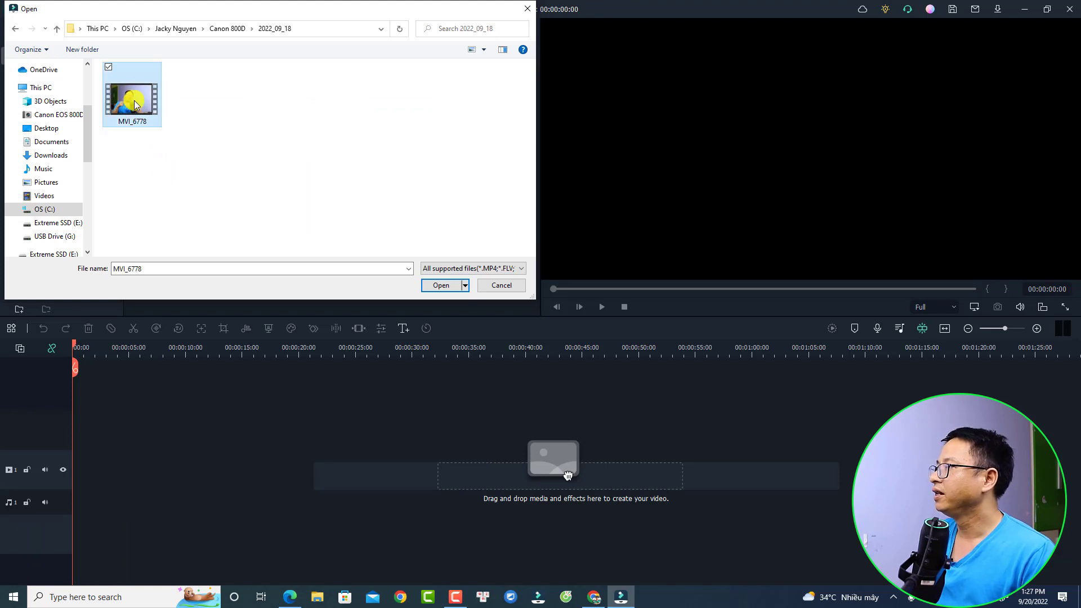
left_click(434, 286)
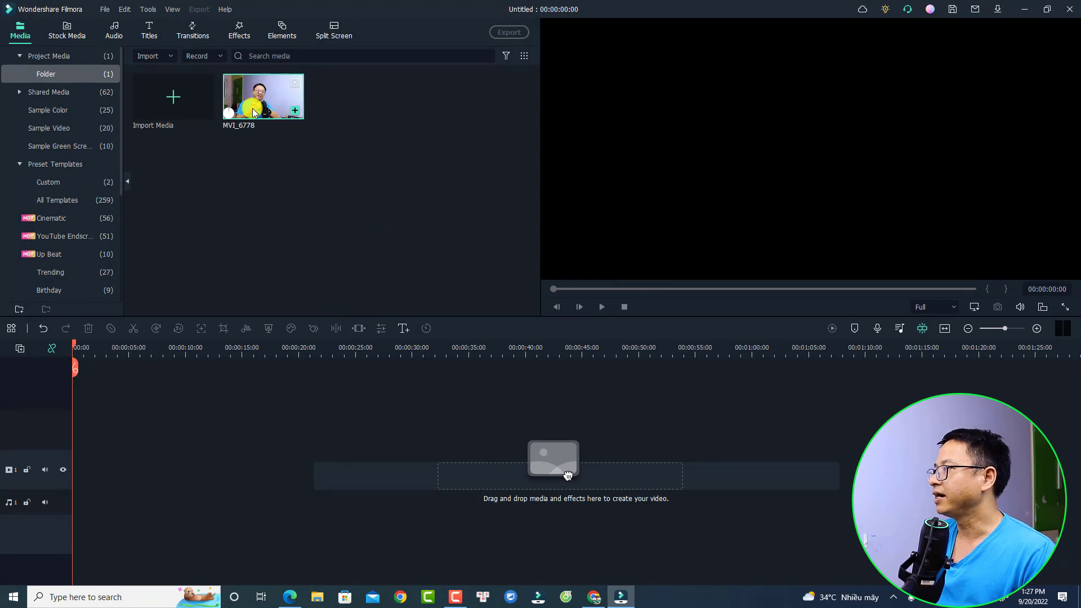
Place MVI_6778 on video track 1, keeping the 1920 x 1080 25fps project settings
right_click(255, 107)
left_click(403, 191)
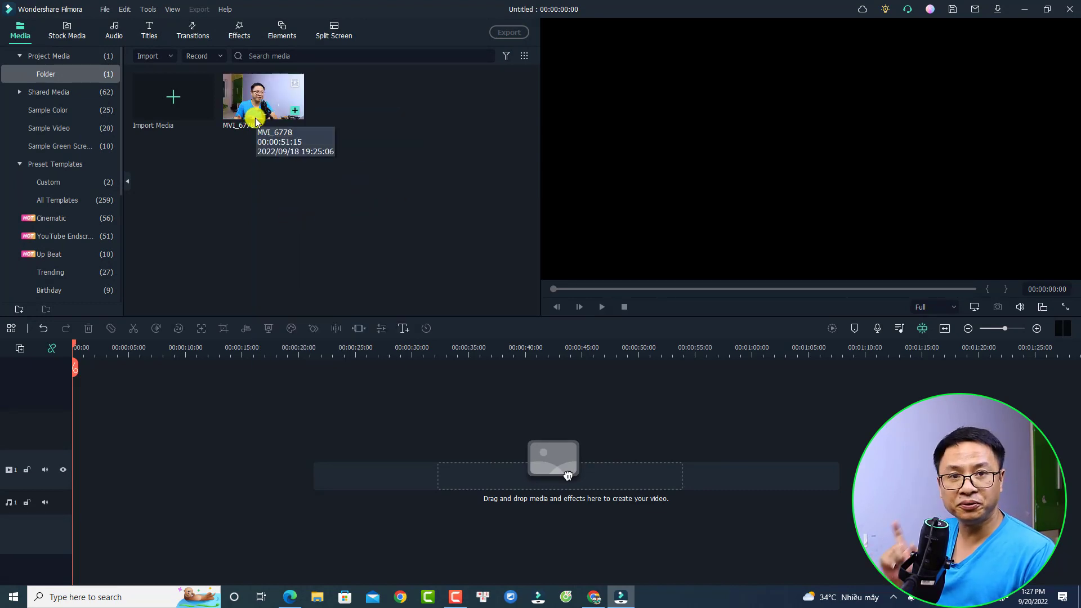
left_click_drag(256, 122, 70, 474)
left_click(607, 319)
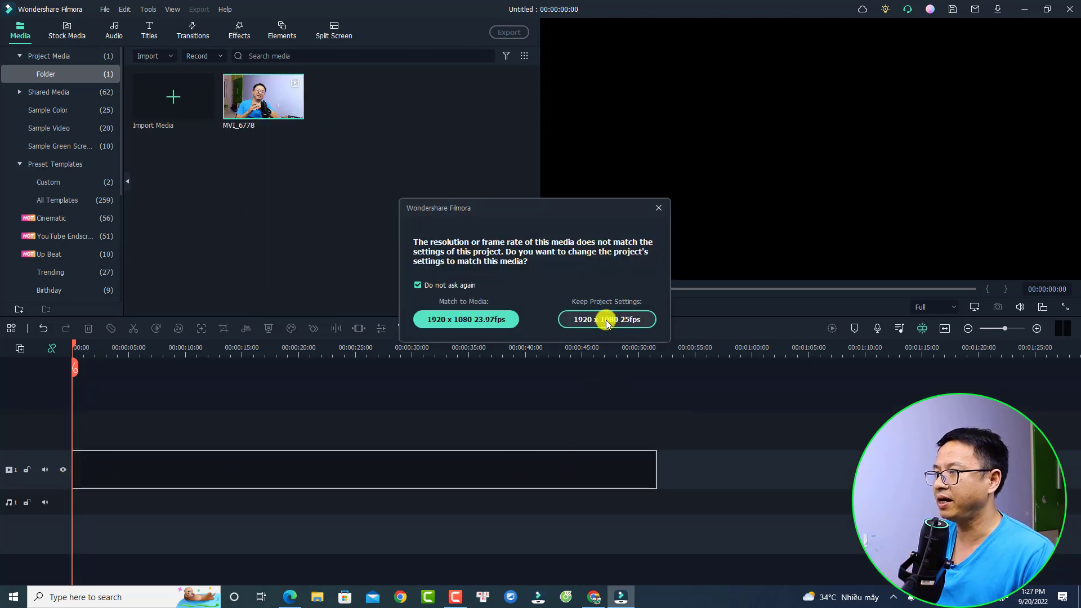
Zoom the timeline to fit MVI_6778, then play it and stop at 00:00:11:17
left_click(924, 331)
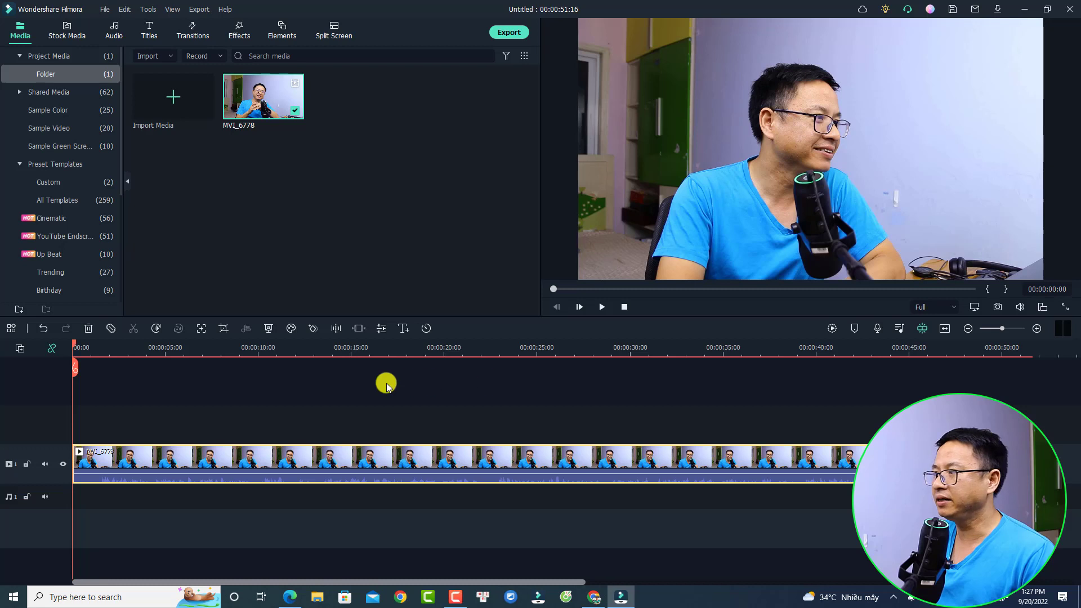
left_click(252, 408)
key("space")
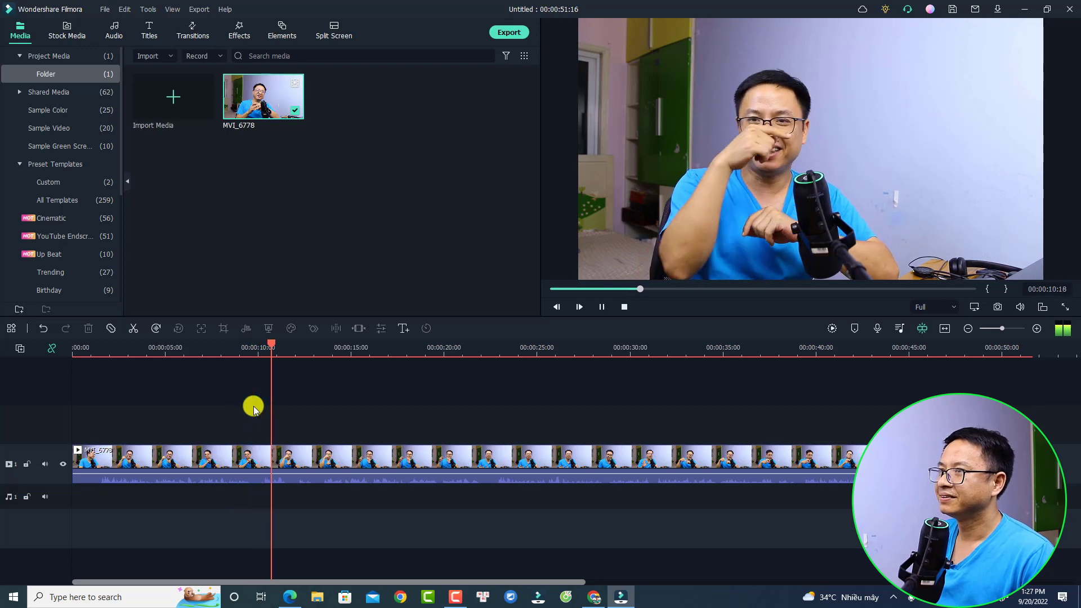
key("space")
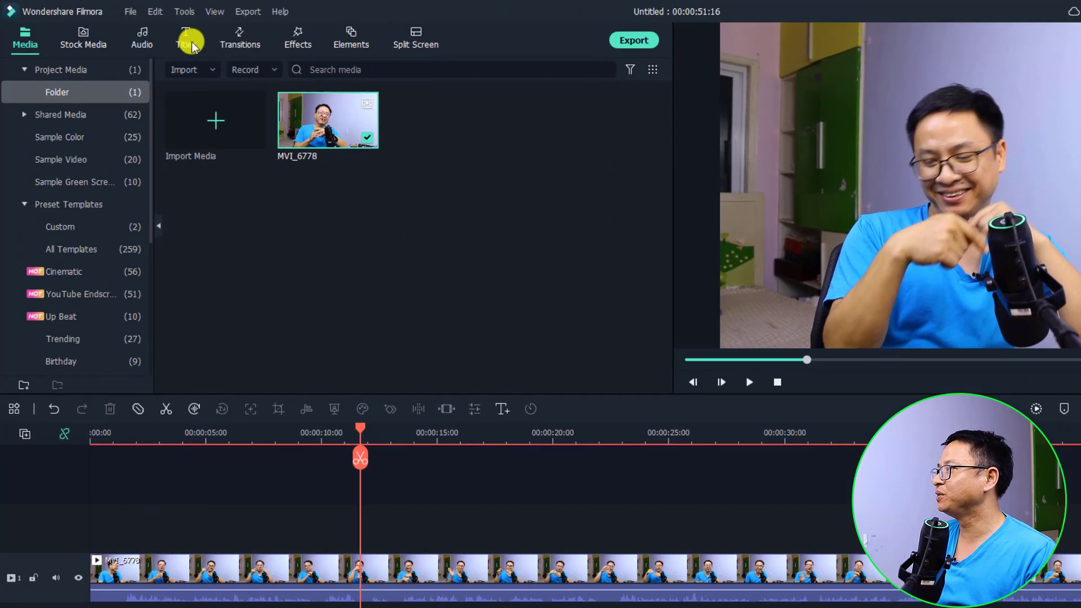
Drag New LowerThirds 37 onto track 2 at 00:00:11:17 and preview it
left_click(150, 32)
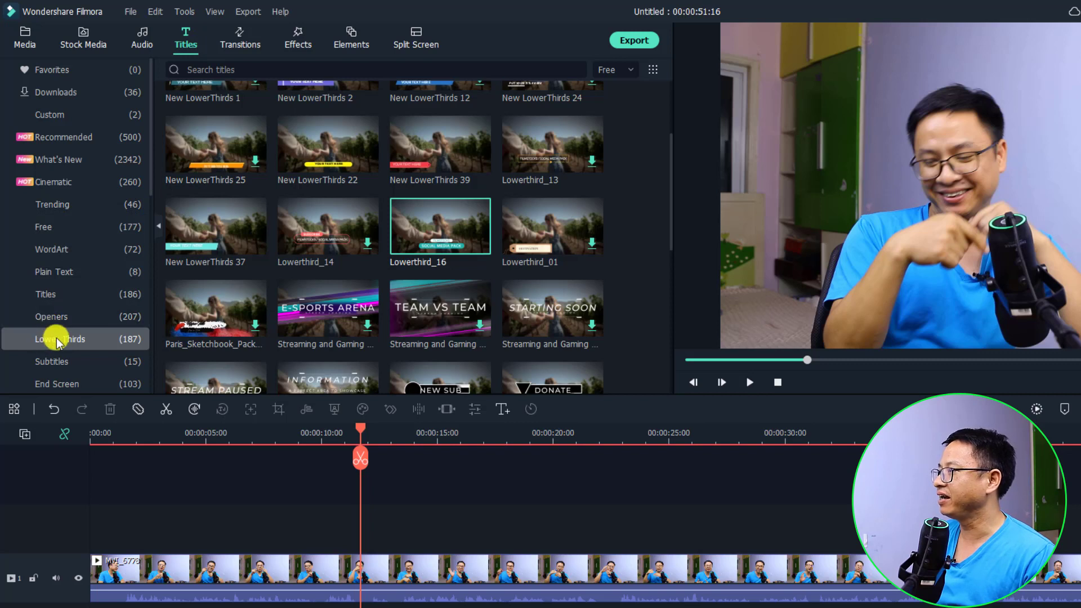
left_click(630, 72)
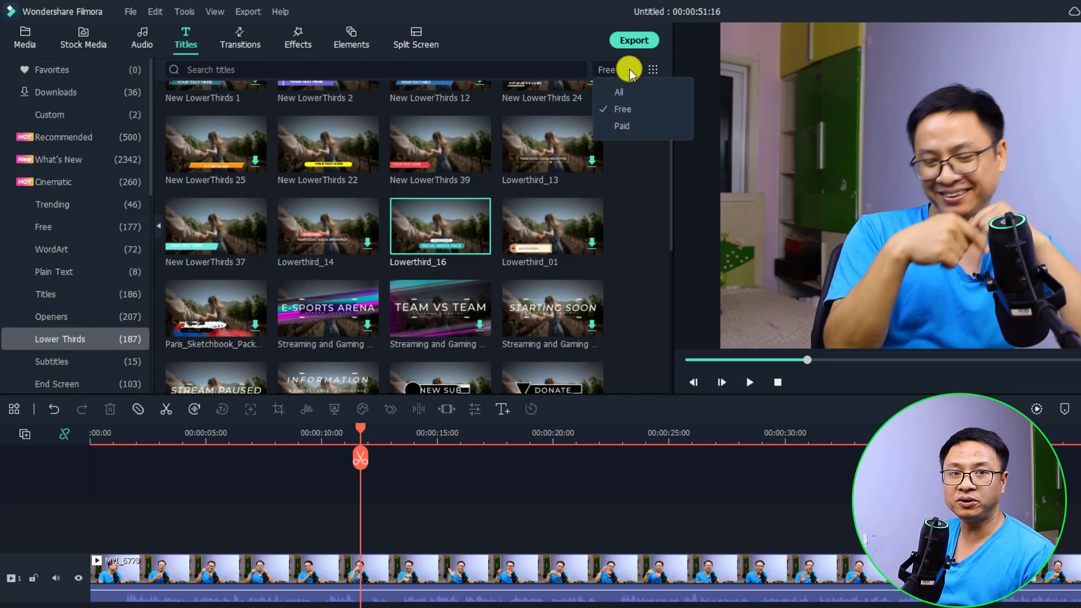
left_click(613, 110)
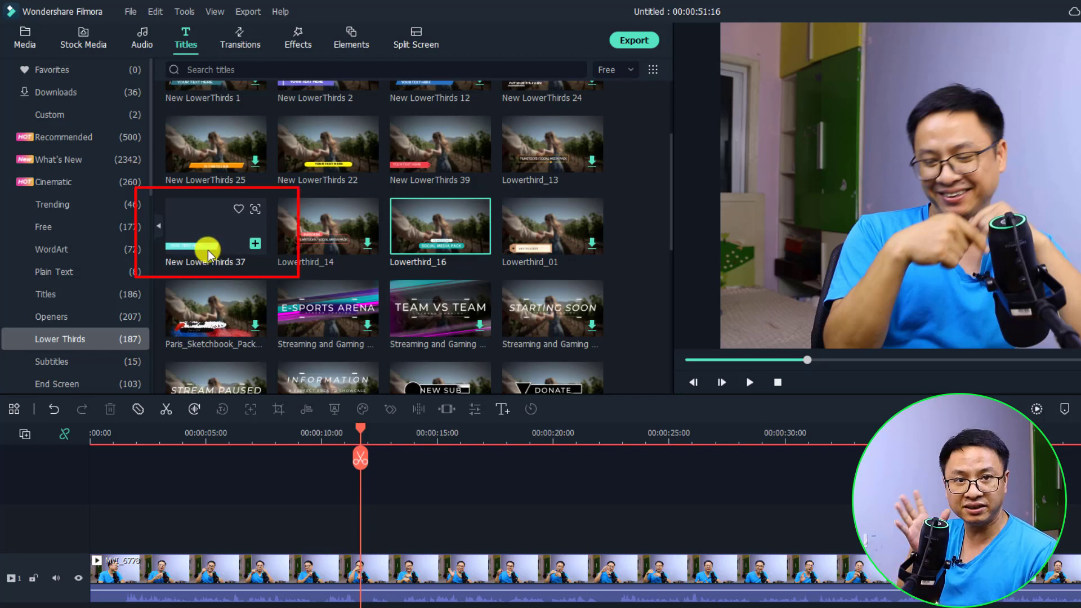
left_click_drag(208, 253, 360, 528)
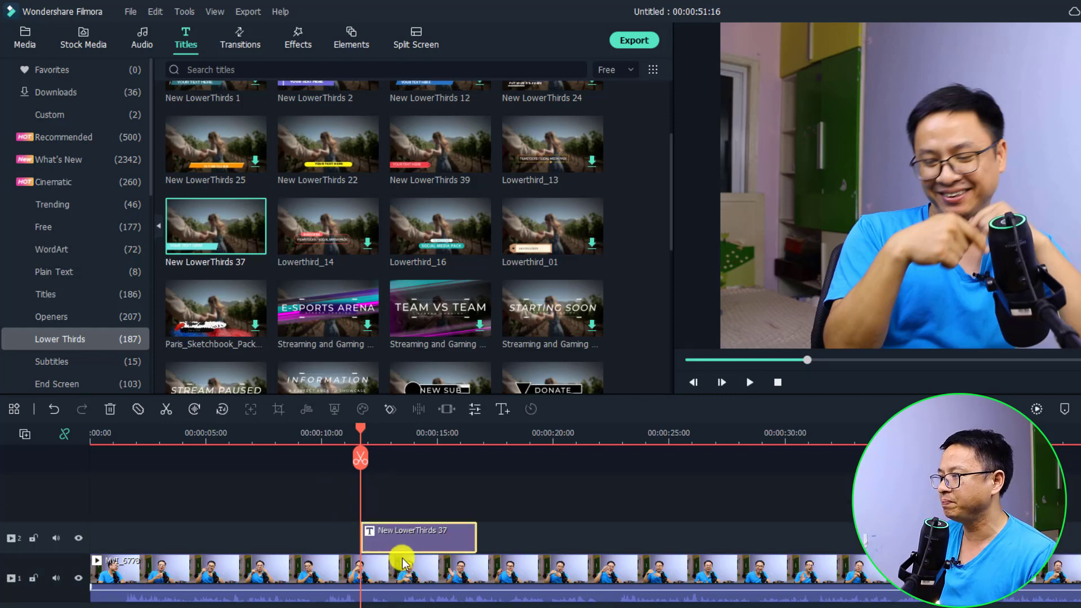
key("space")
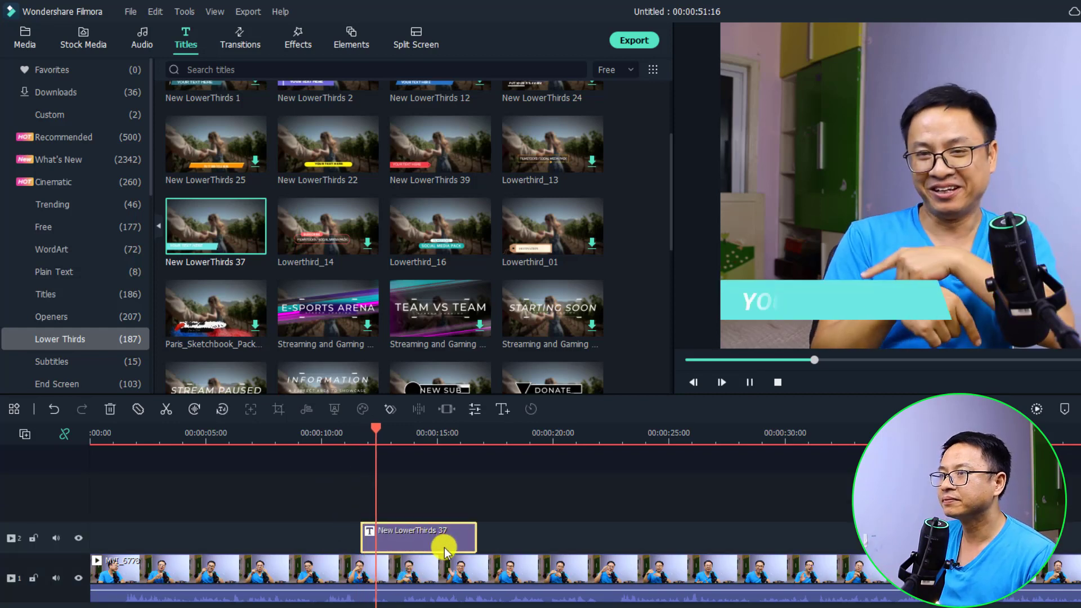
key("space")
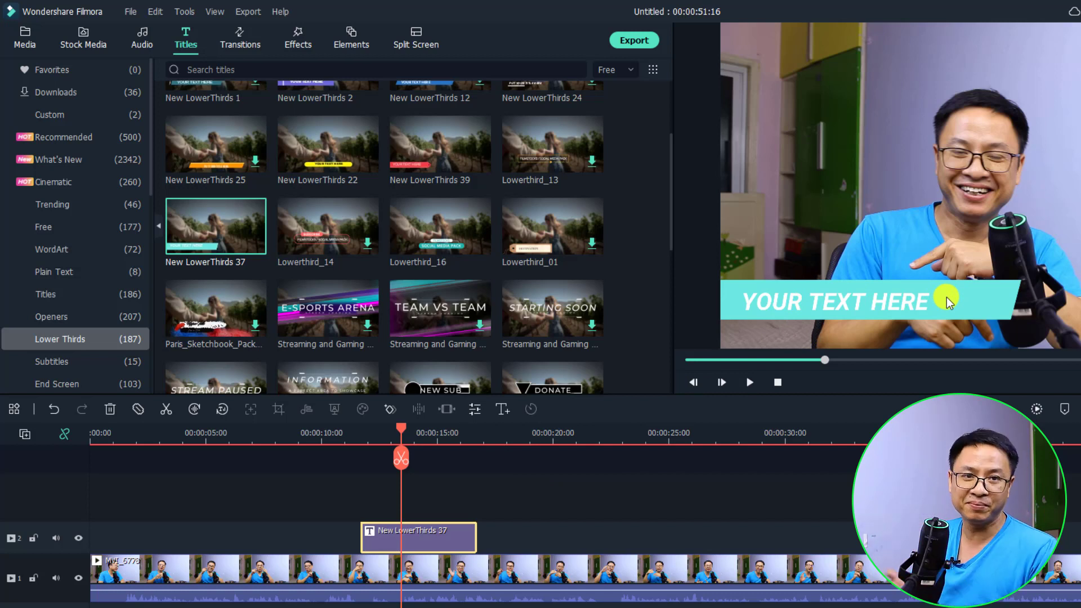
Replace YOUR TEXT HERE with the presenter's name and move it right on the bar
double_click(407, 535)
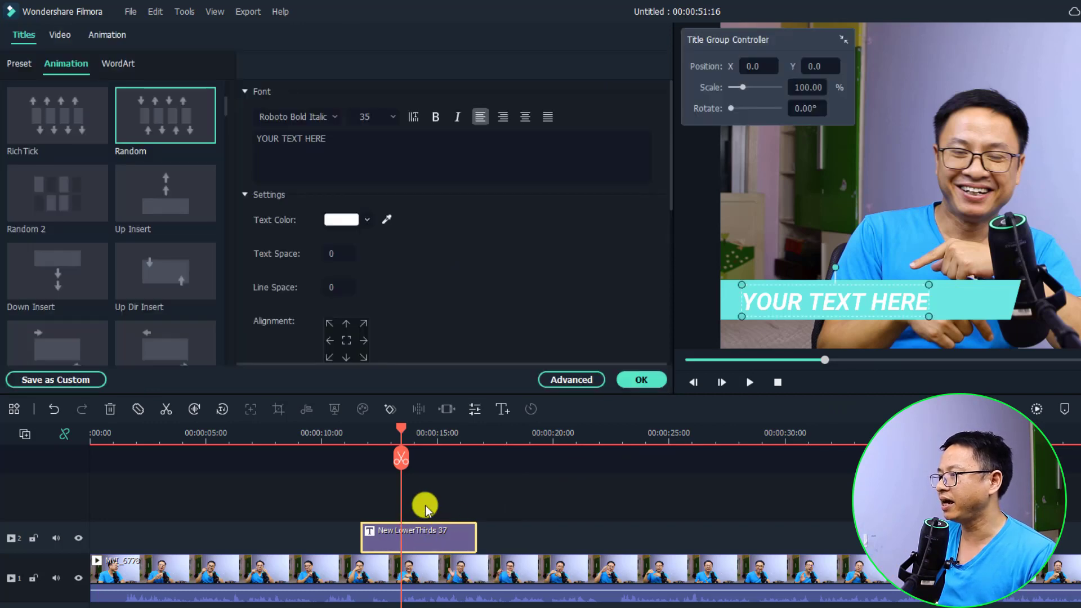
left_click_drag(370, 145, 239, 134)
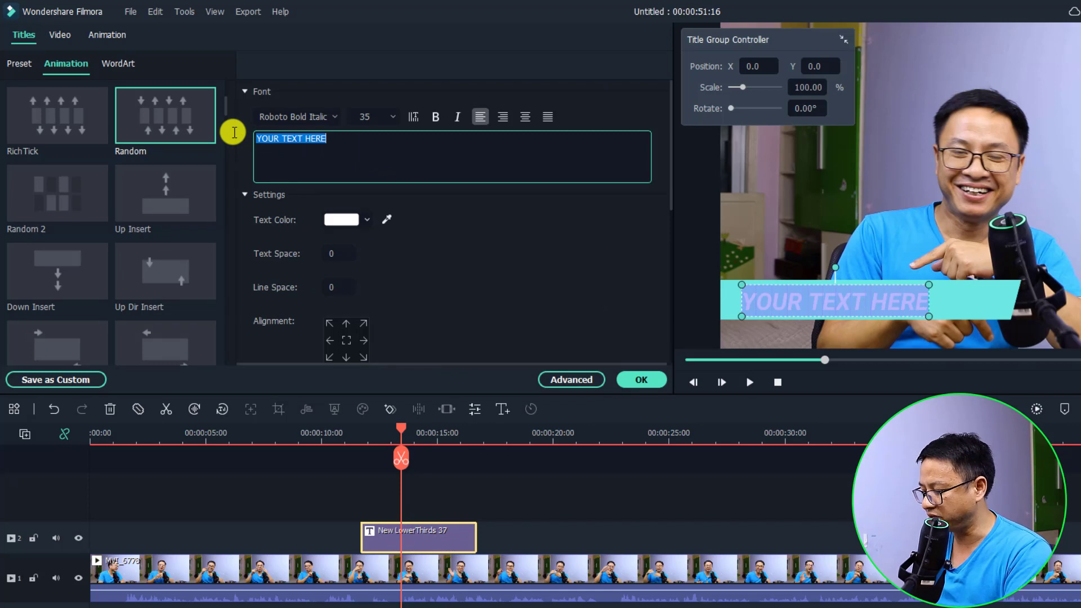
type("JA")
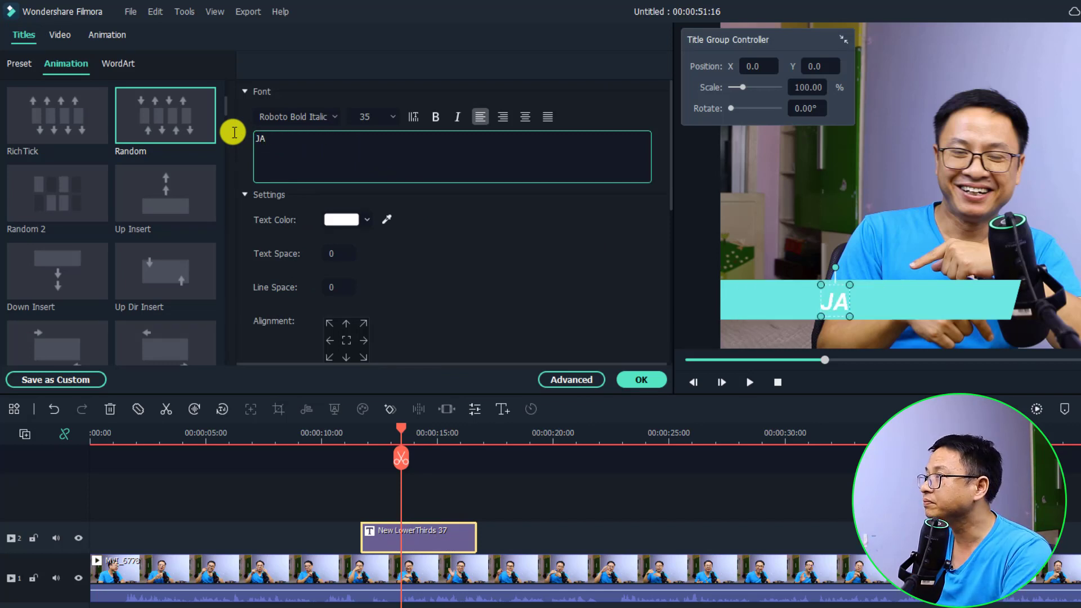
type("CKY NGUYEN")
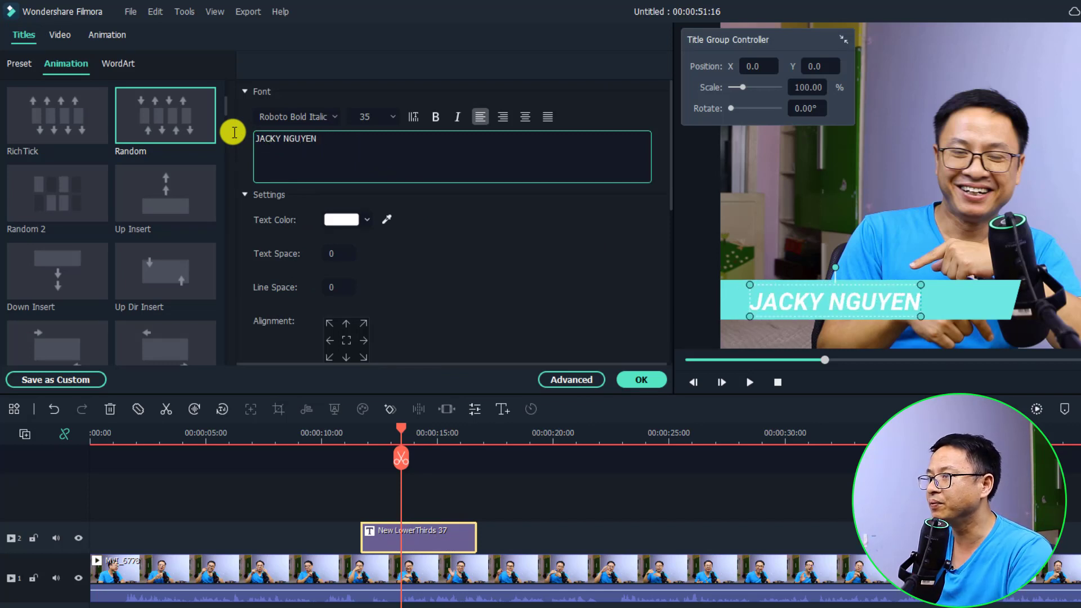
left_click(115, 66)
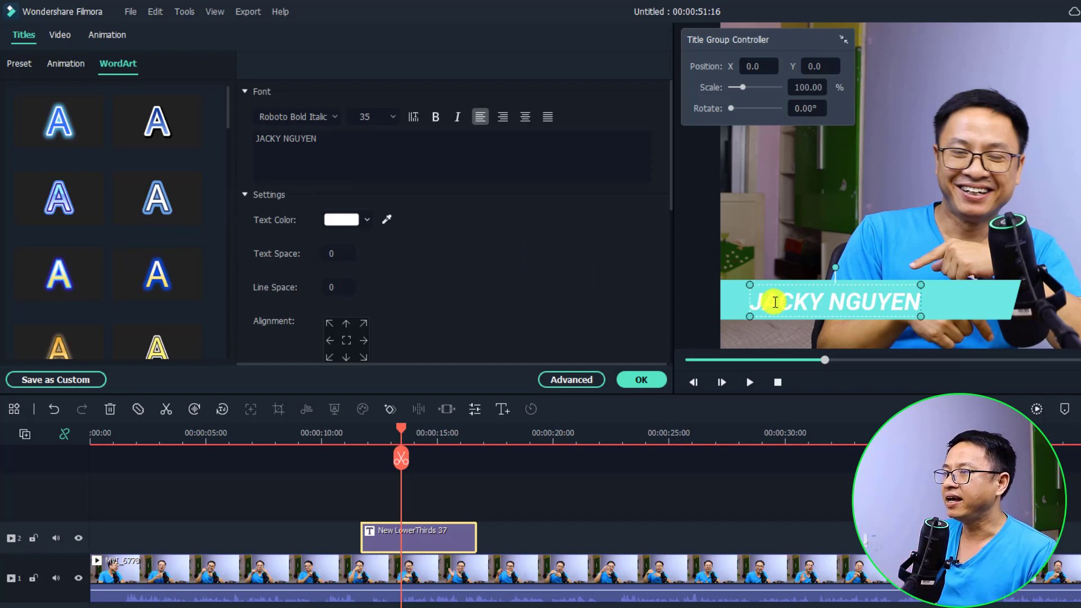
left_click(772, 300)
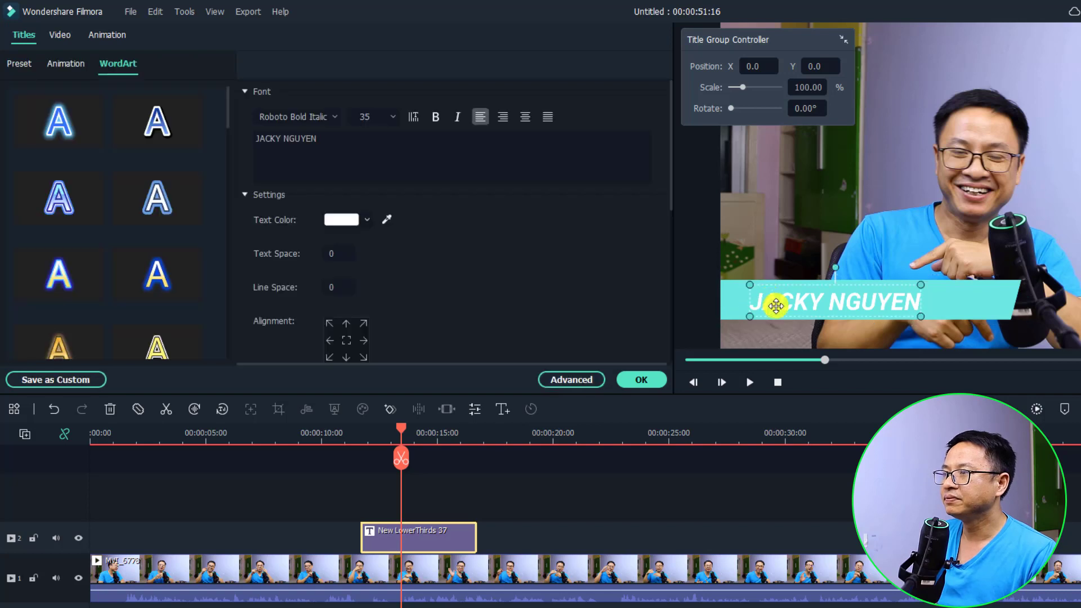
left_click_drag(775, 304, 844, 310)
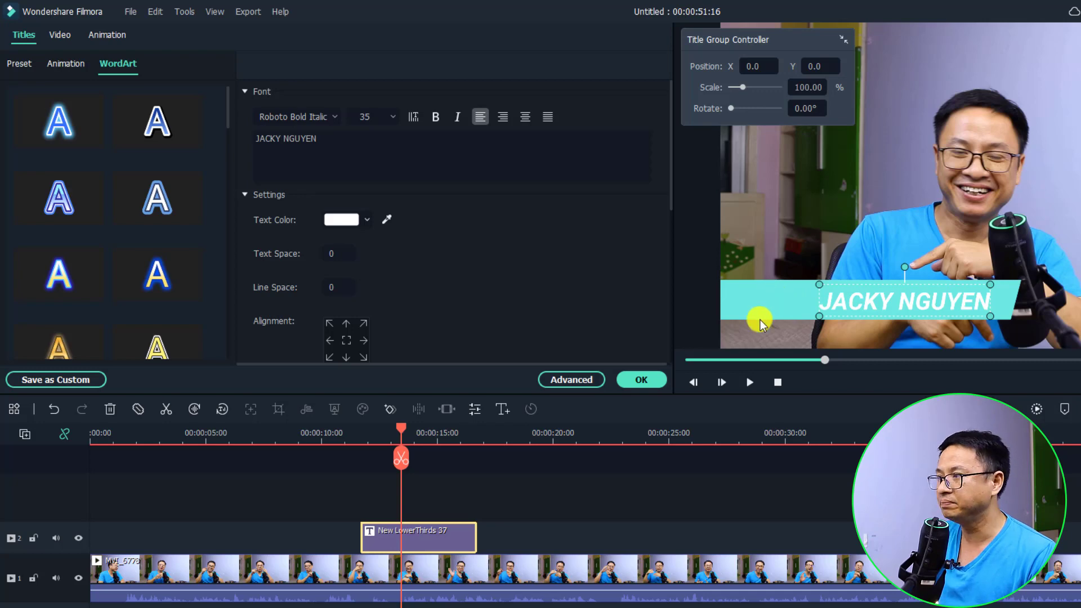
left_click(638, 382)
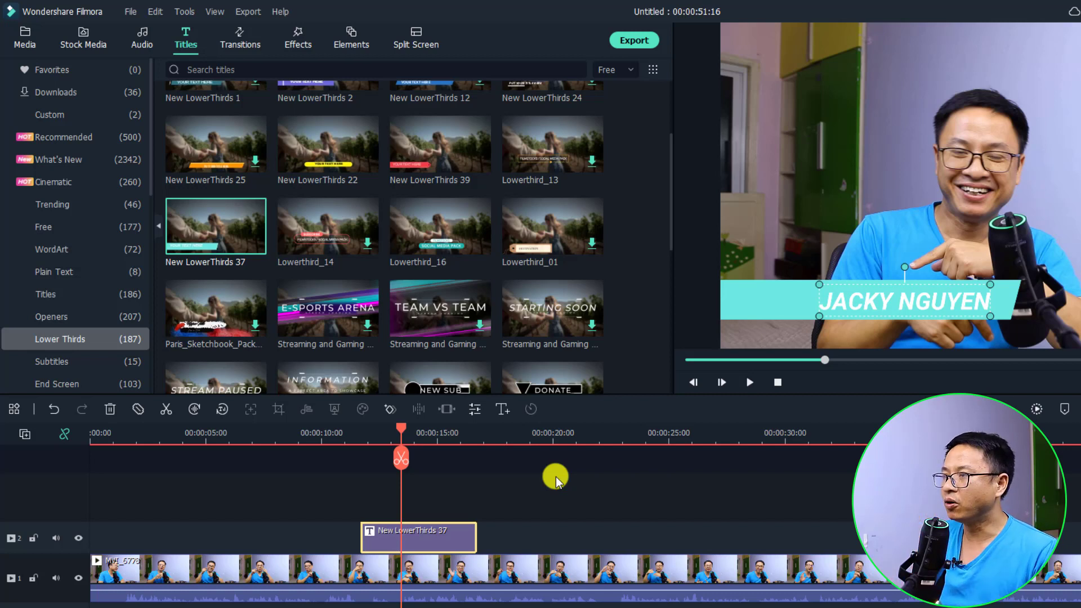
Set the bar's White Balance Temperature to 73.96 and Tint to 100.00, making it purple
double_click(743, 310)
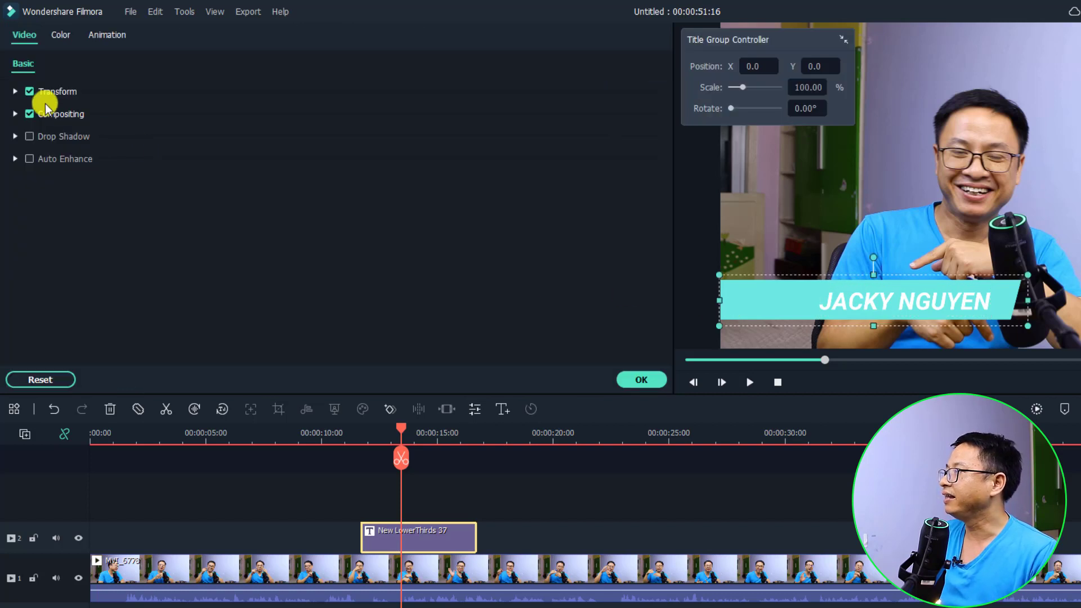
left_click(59, 37)
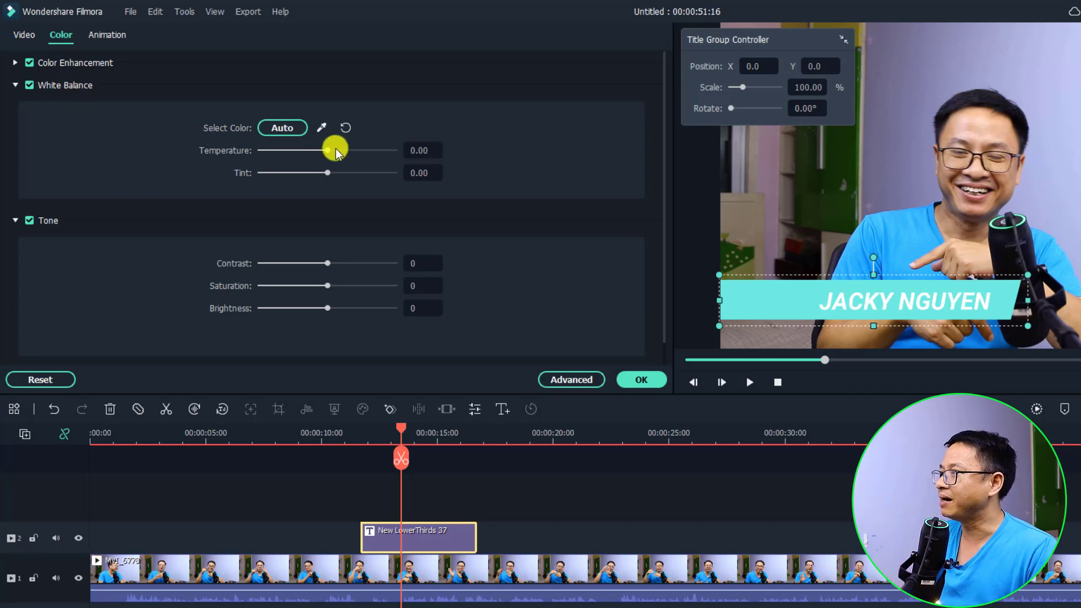
left_click_drag(311, 152, 360, 162)
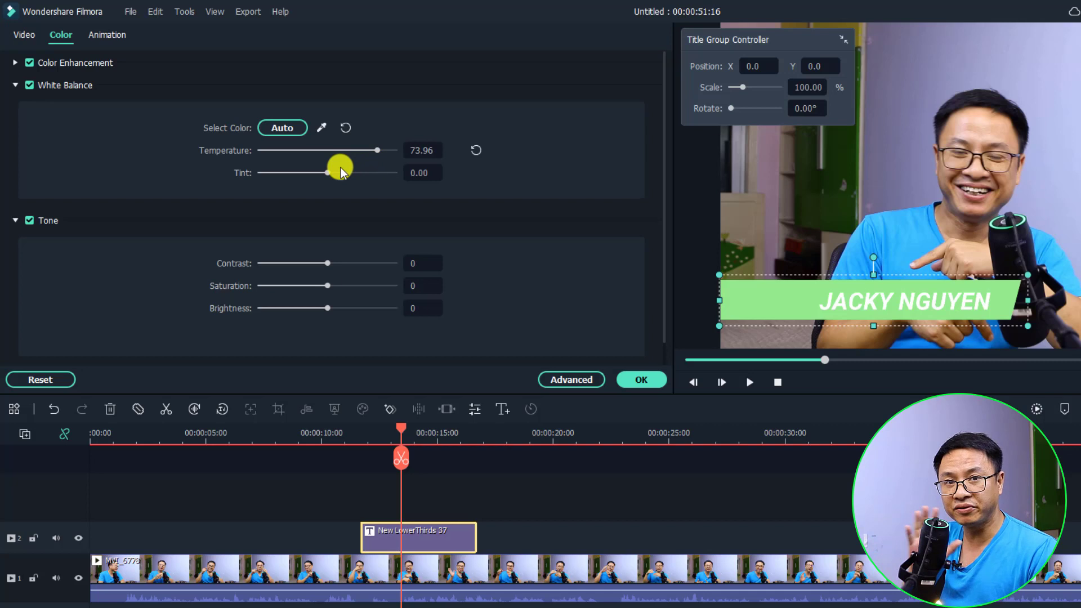
left_click_drag(328, 174, 419, 194)
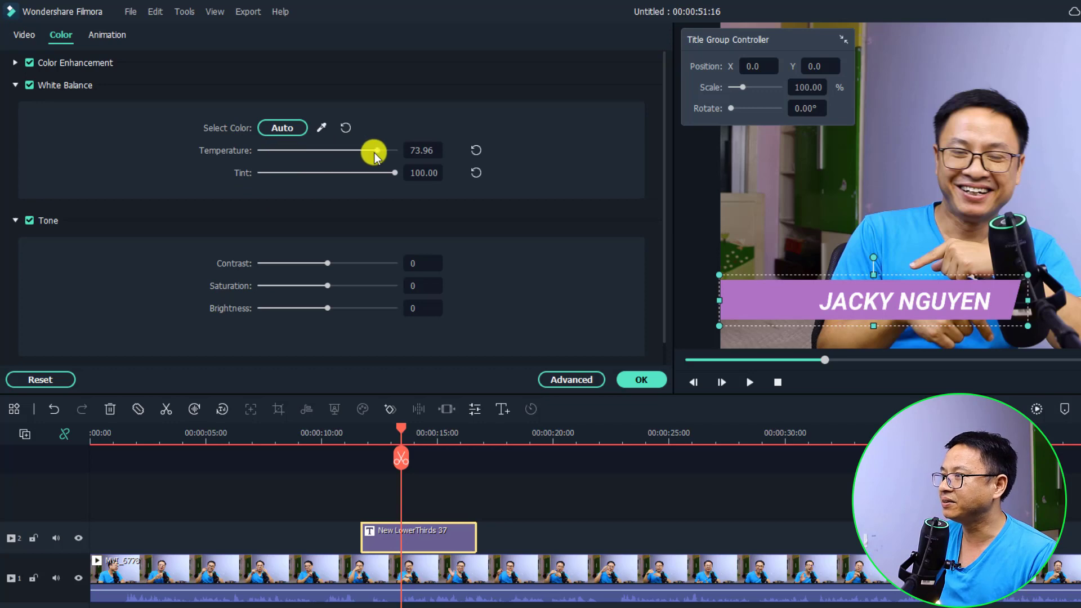
left_click(629, 383)
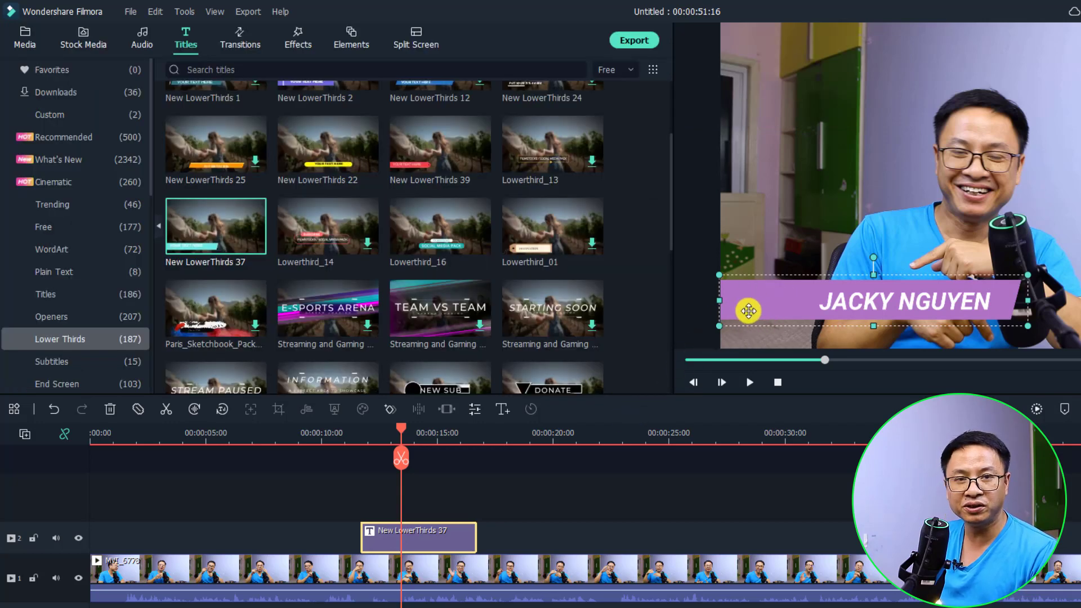
Import the logo image from the Desktop and place it on track 3 above the title
left_click(23, 42)
double_click(322, 241)
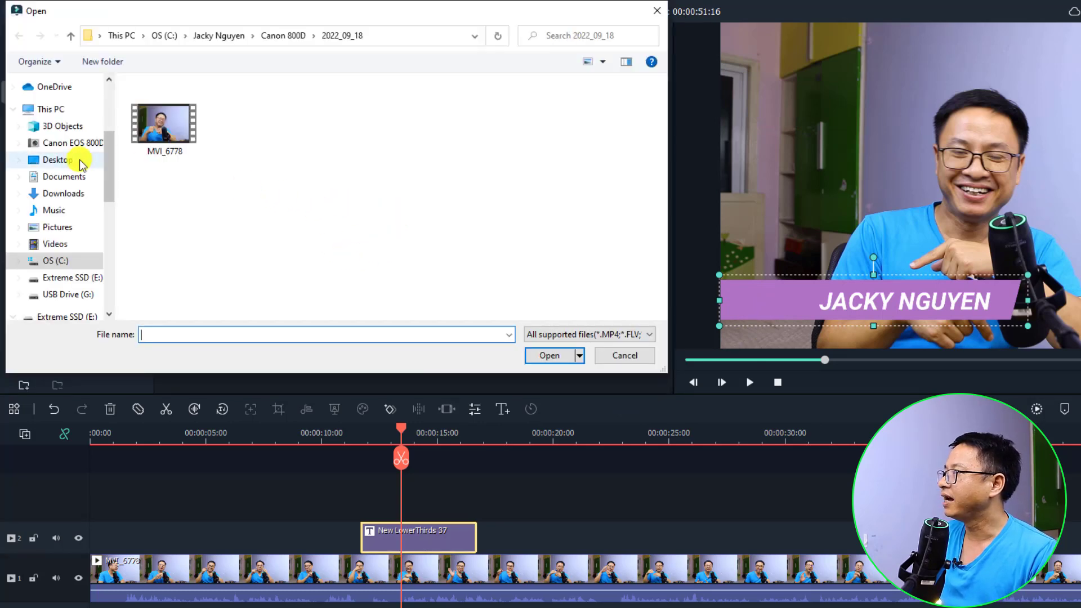
left_click(66, 161)
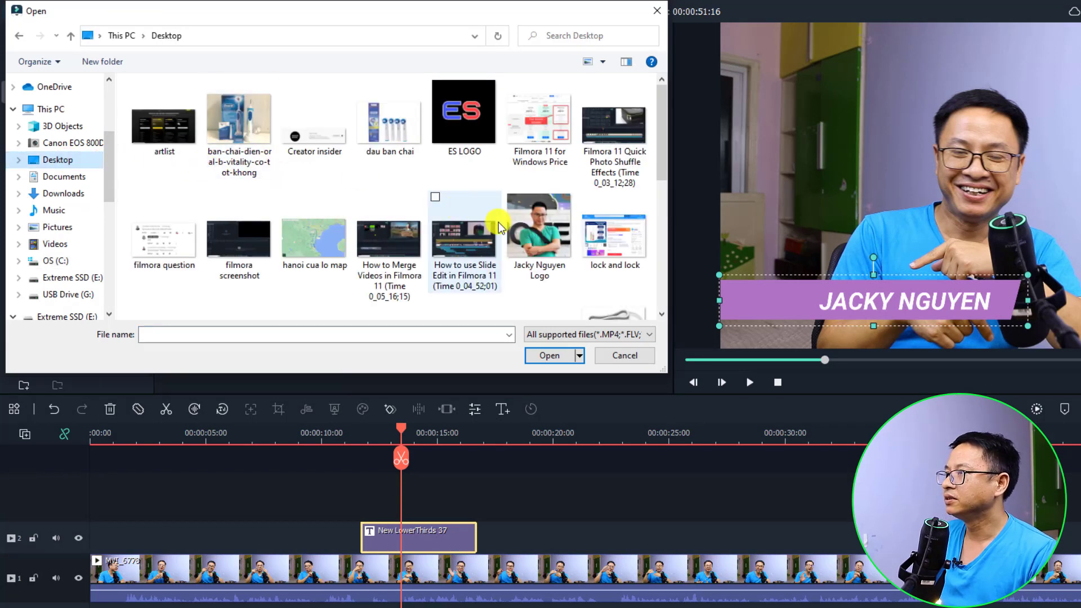
left_click(535, 243)
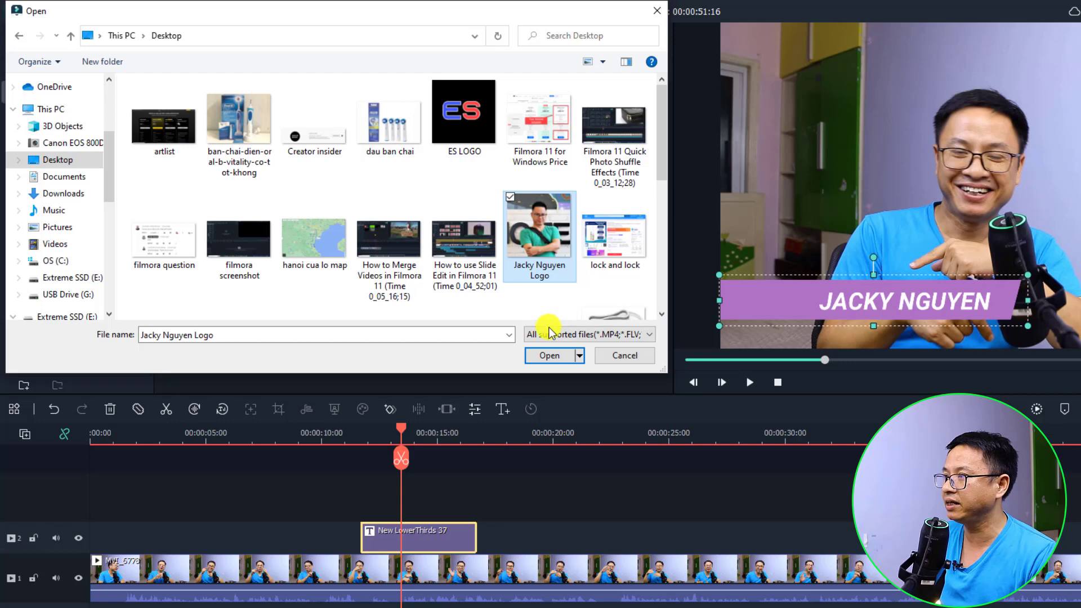
left_click(548, 357)
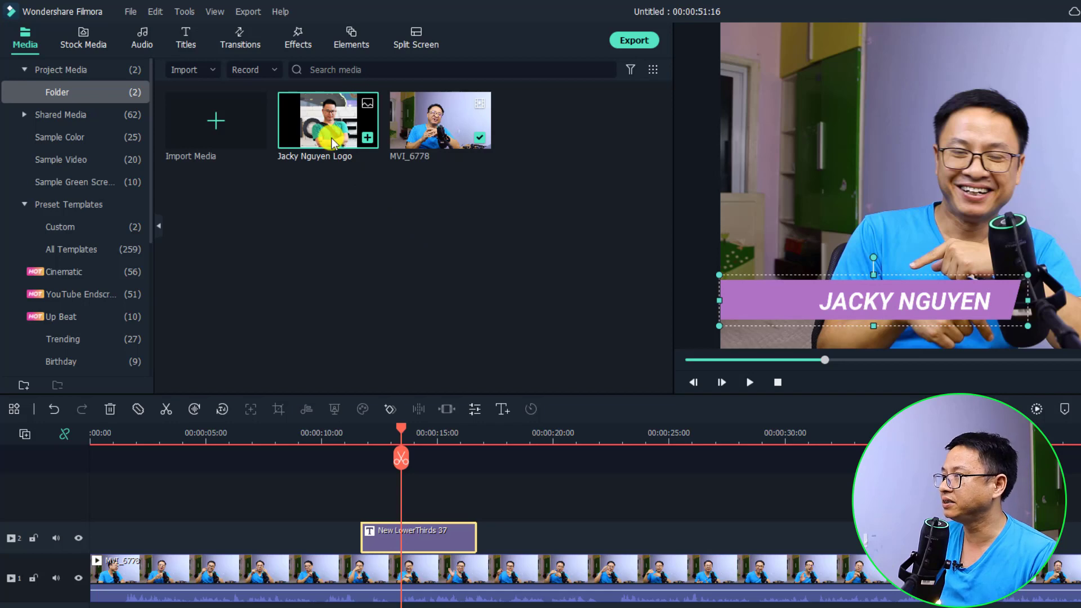
left_click_drag(331, 138, 372, 510)
double_click(374, 521)
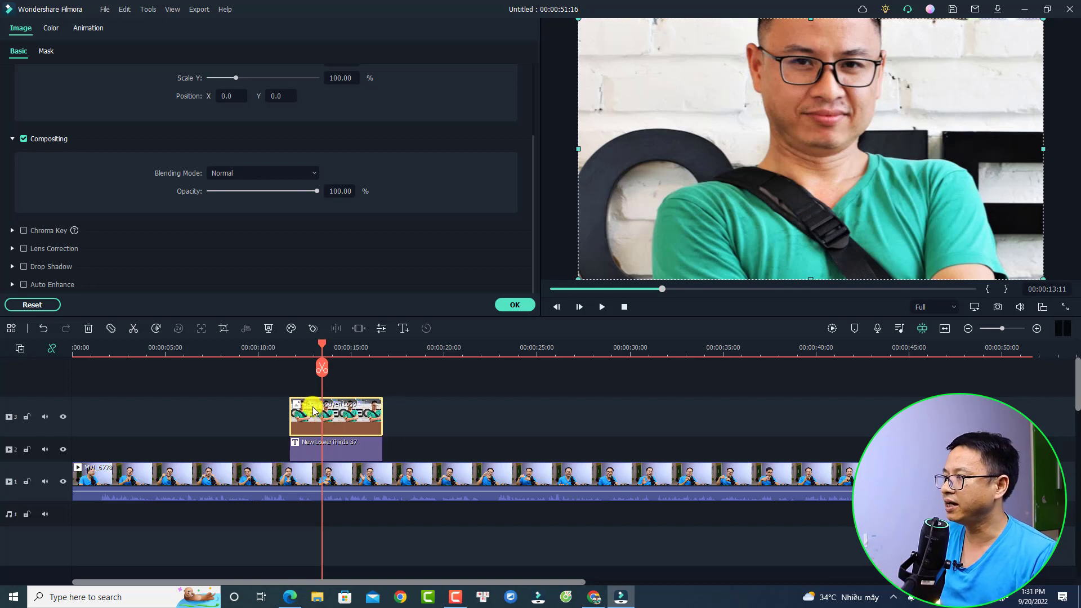
Crop the logo image to a custom 755 x 894 portrait area
left_click(223, 332)
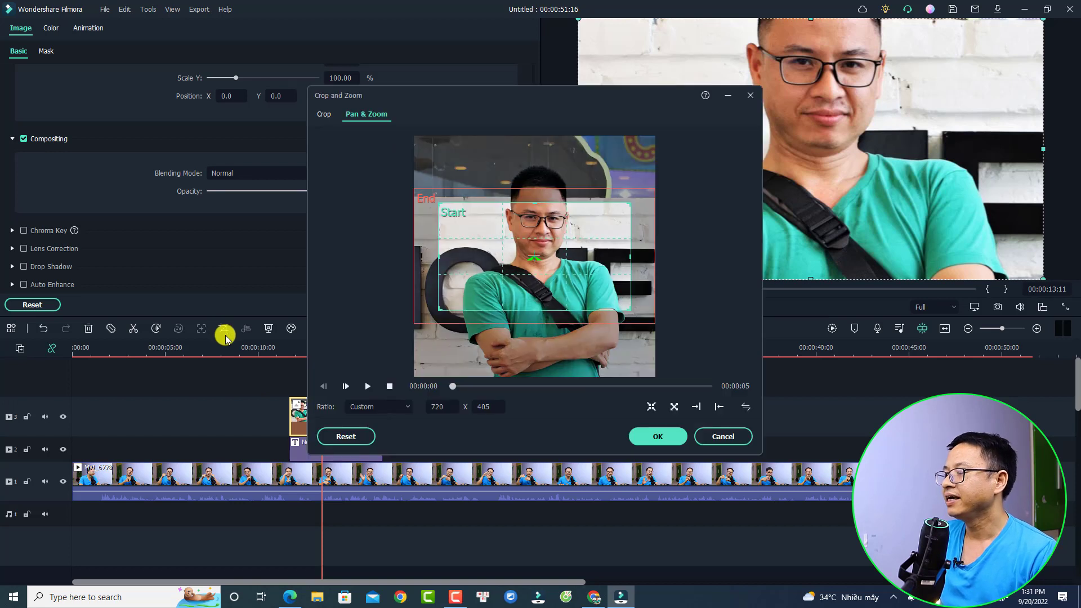
left_click(324, 116)
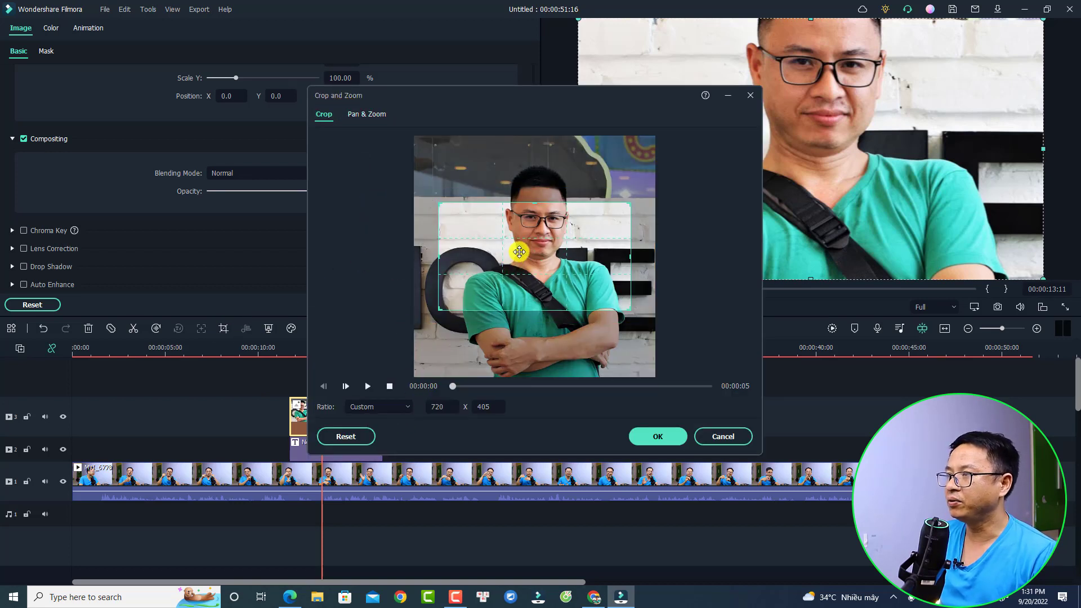
left_click_drag(534, 203, 538, 158)
left_click_drag(628, 309, 639, 378)
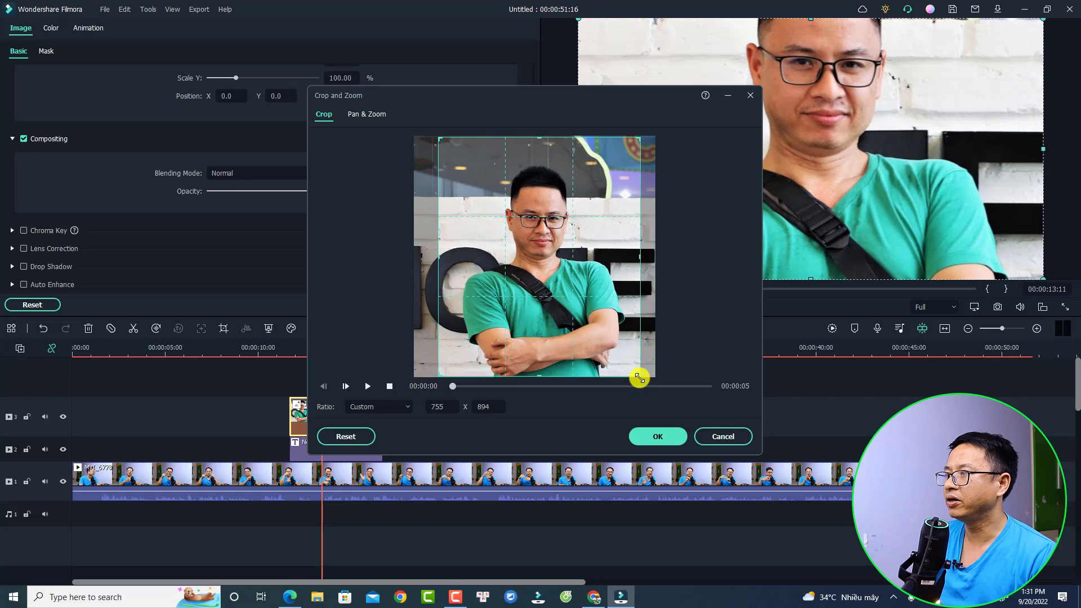
left_click(657, 438)
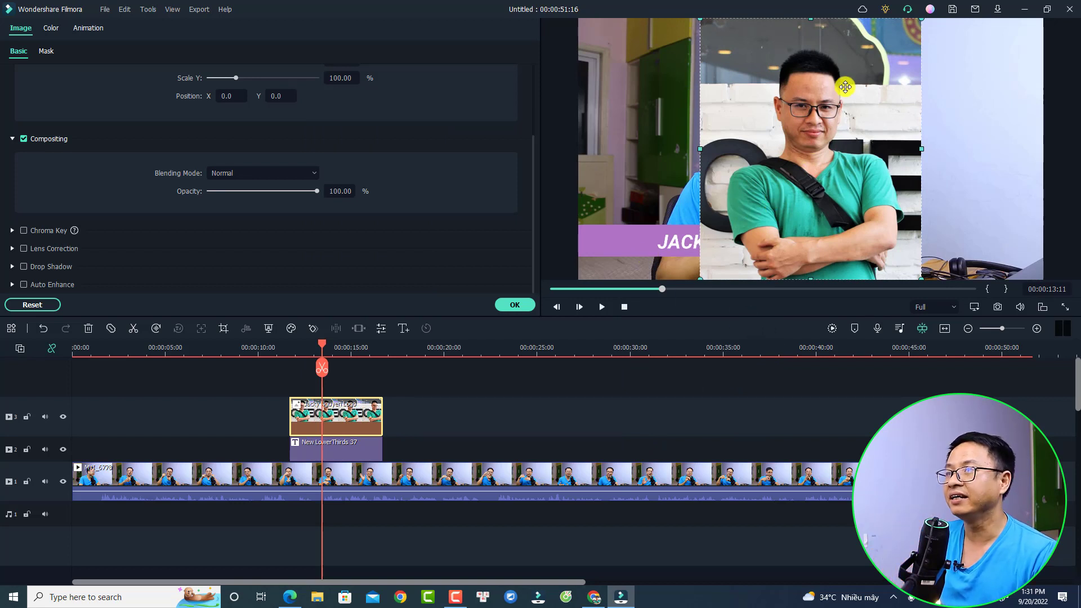
Scale the logo to 13.12% and position it at -409.6, -191.2 on the bar's left end
left_click_drag(922, 19, 618, 241)
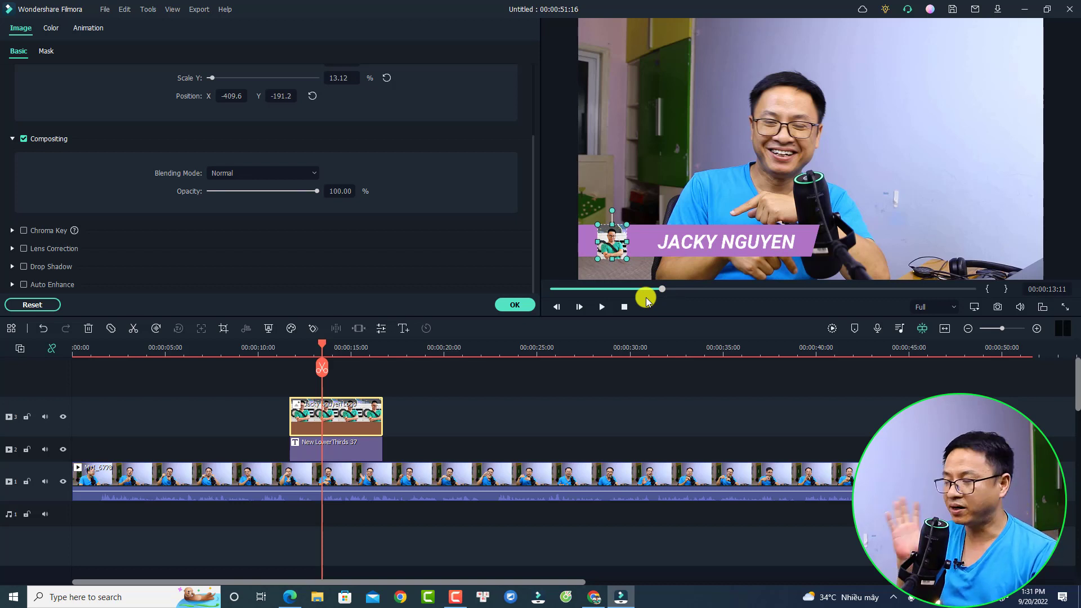
left_click(524, 307)
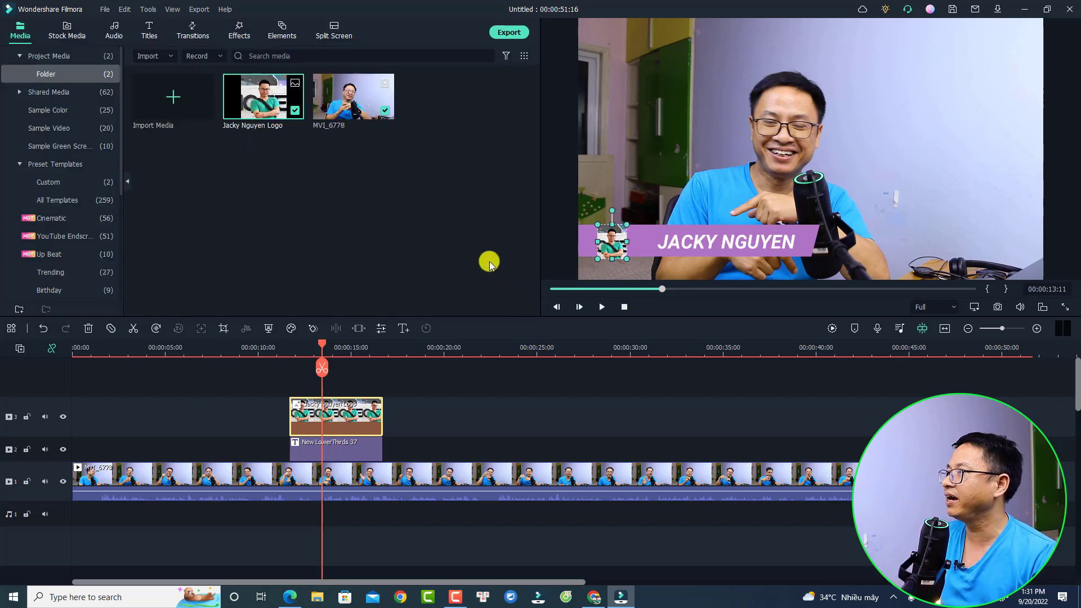
Search the effects for Image Mask and apply it to the logo clip
left_click(239, 36)
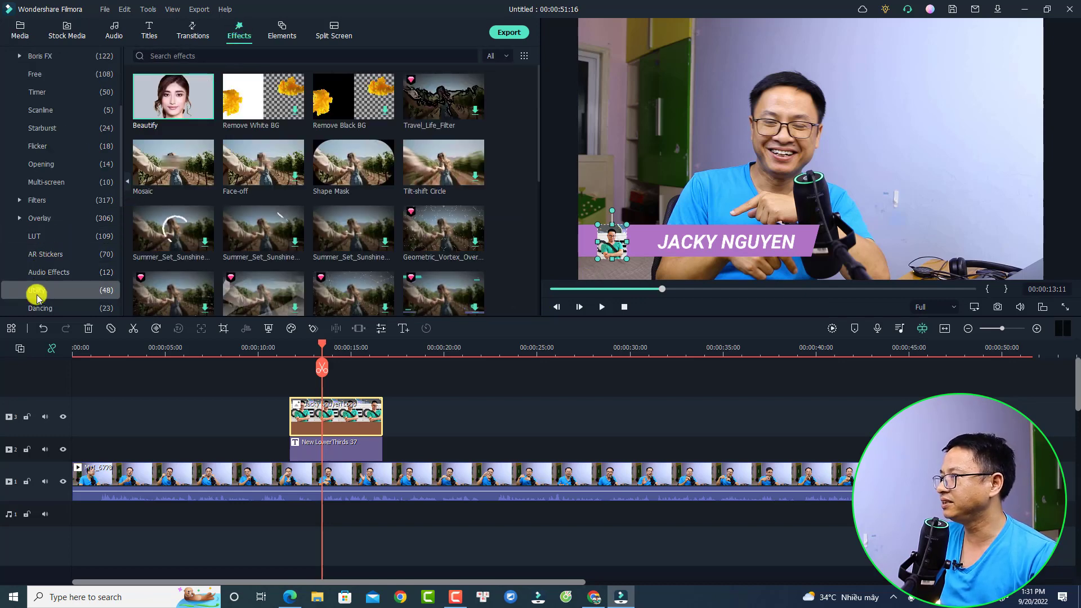
left_click(265, 58)
type("l")
type("MAGE MASS")
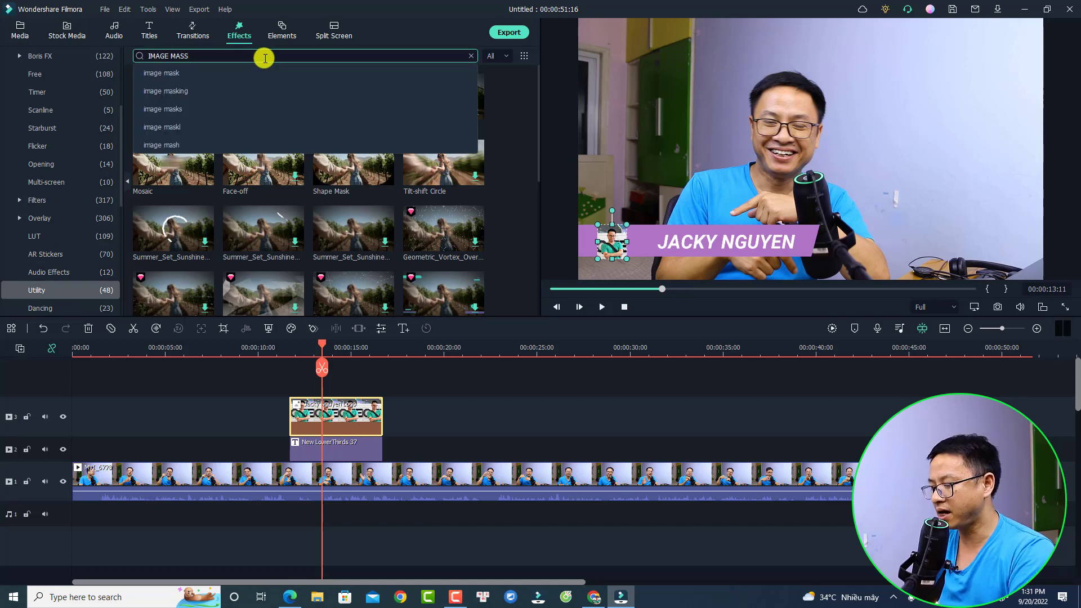
key("Return")
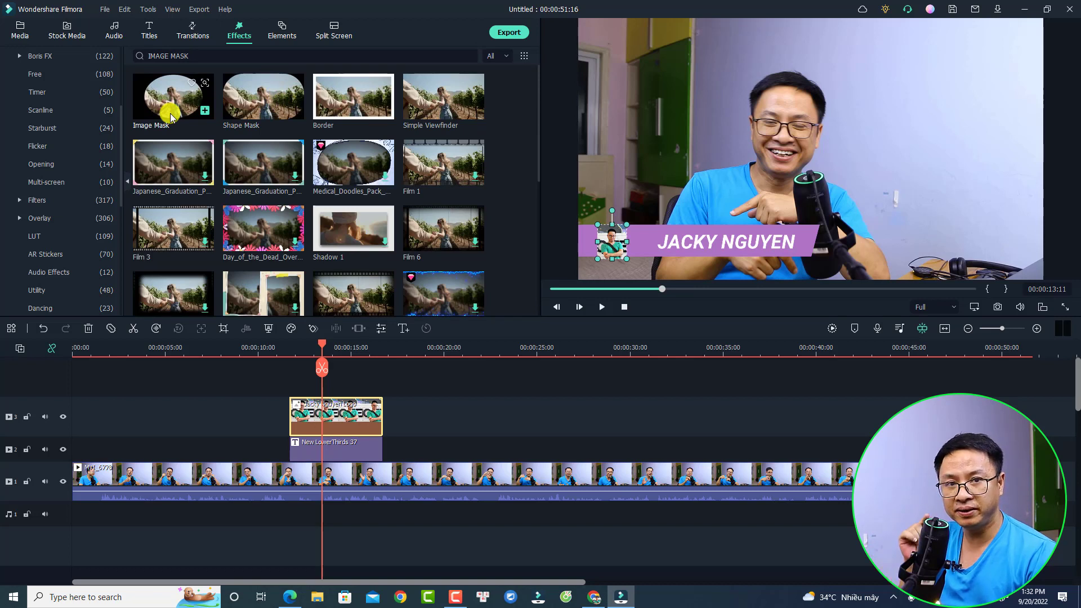
left_click_drag(171, 117, 321, 405)
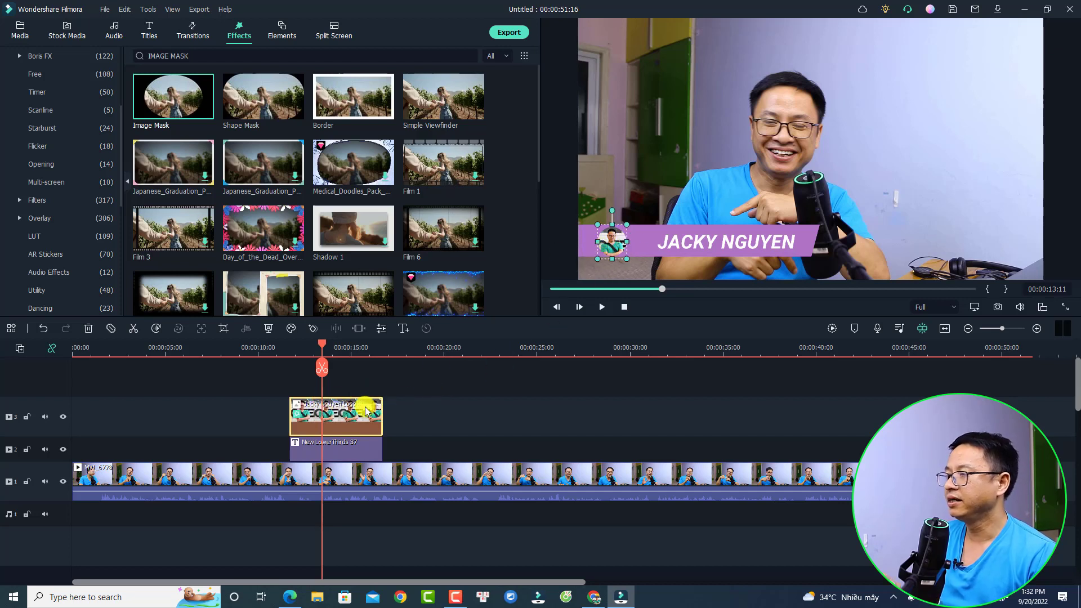
Set the Image Mask to the circle preset and nudge the logo closer to the name
double_click(335, 419)
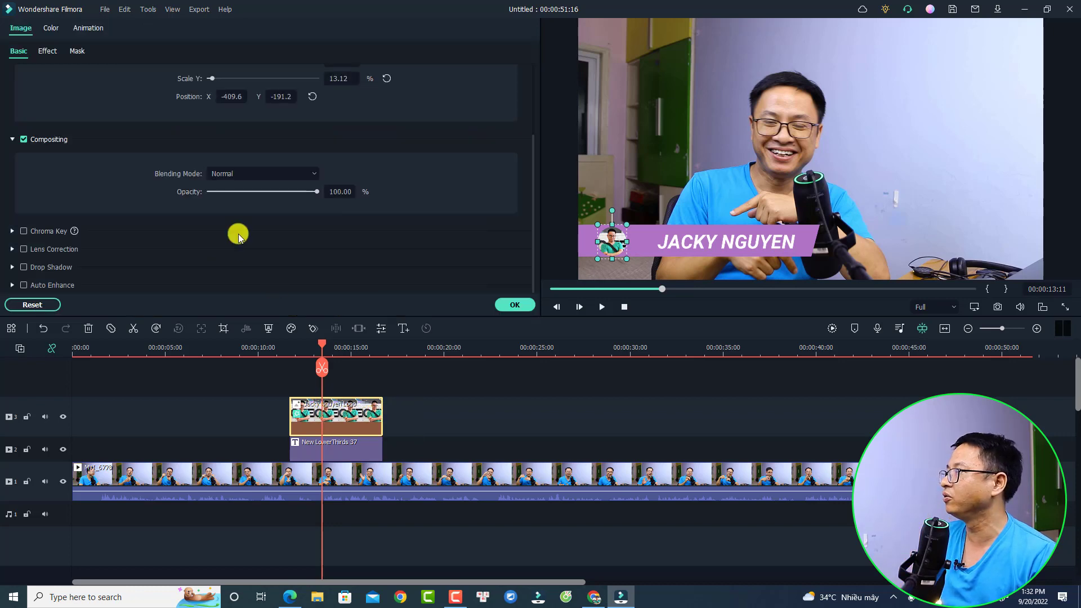
left_click(46, 57)
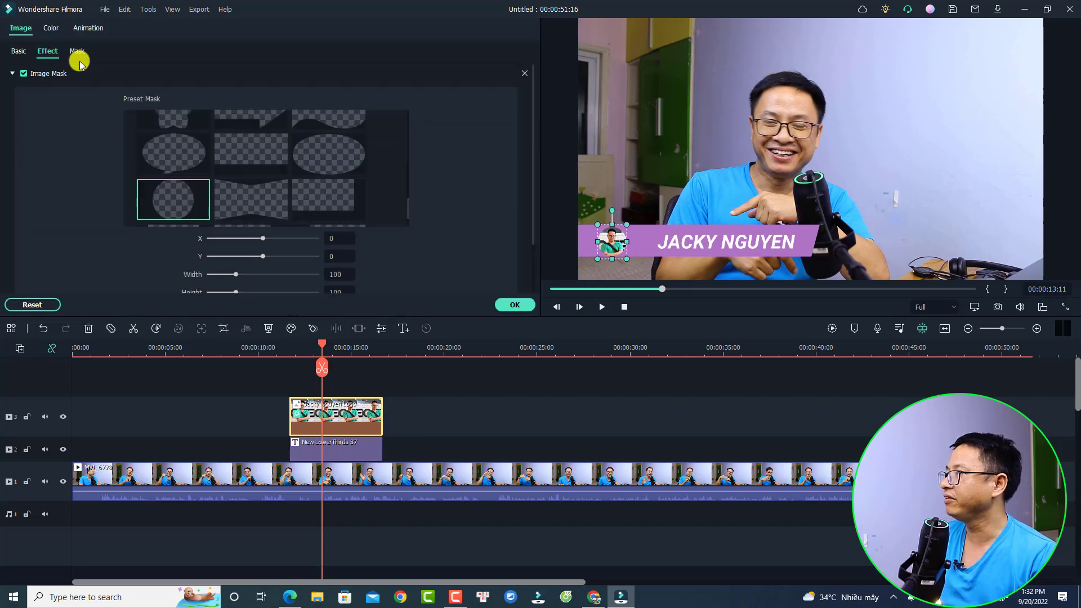
scroll(290, 252, "down", 2)
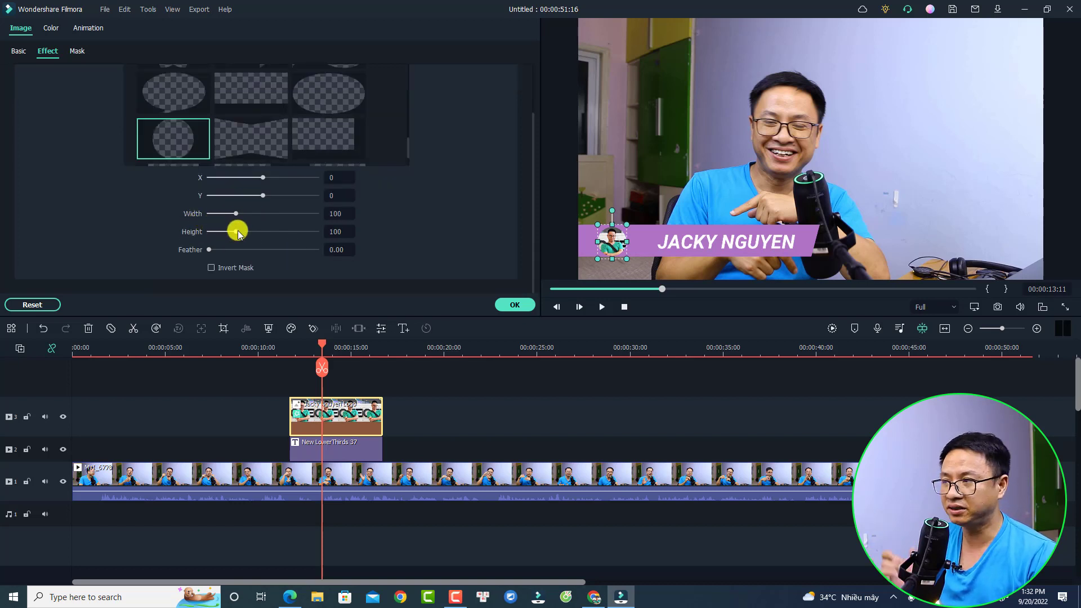
left_click(513, 306)
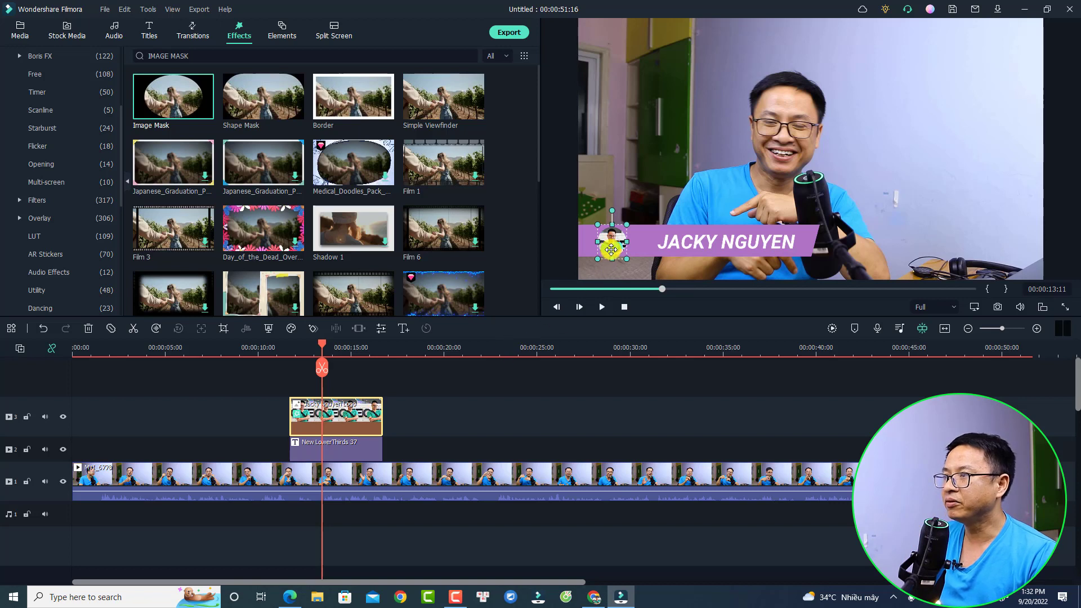
left_click_drag(612, 246, 630, 246)
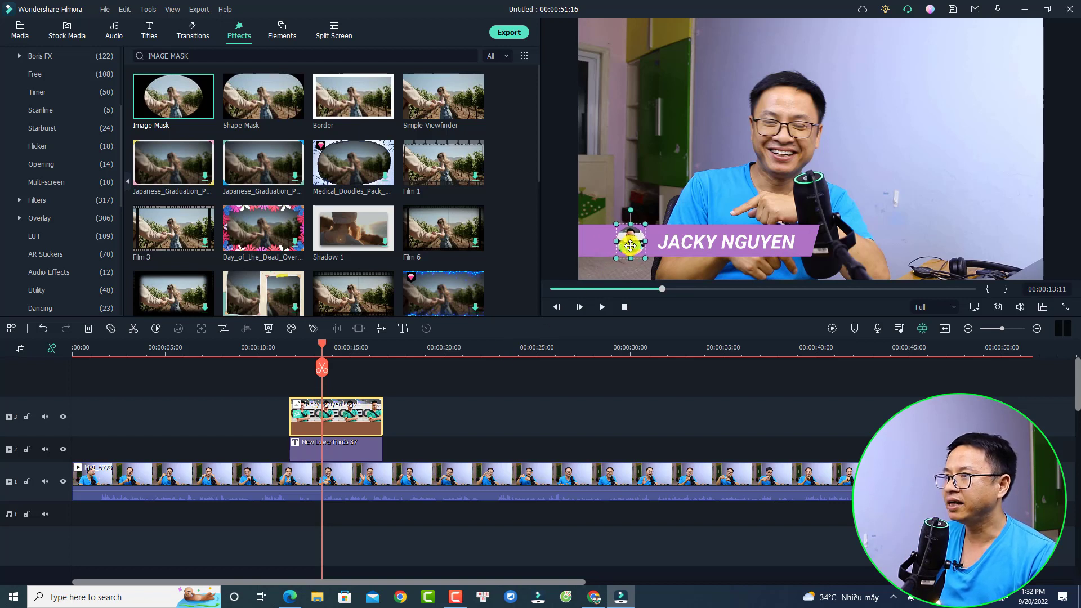
Add a scale keyframe to the logo at 00:00:12:06
left_click(285, 351)
key("space")
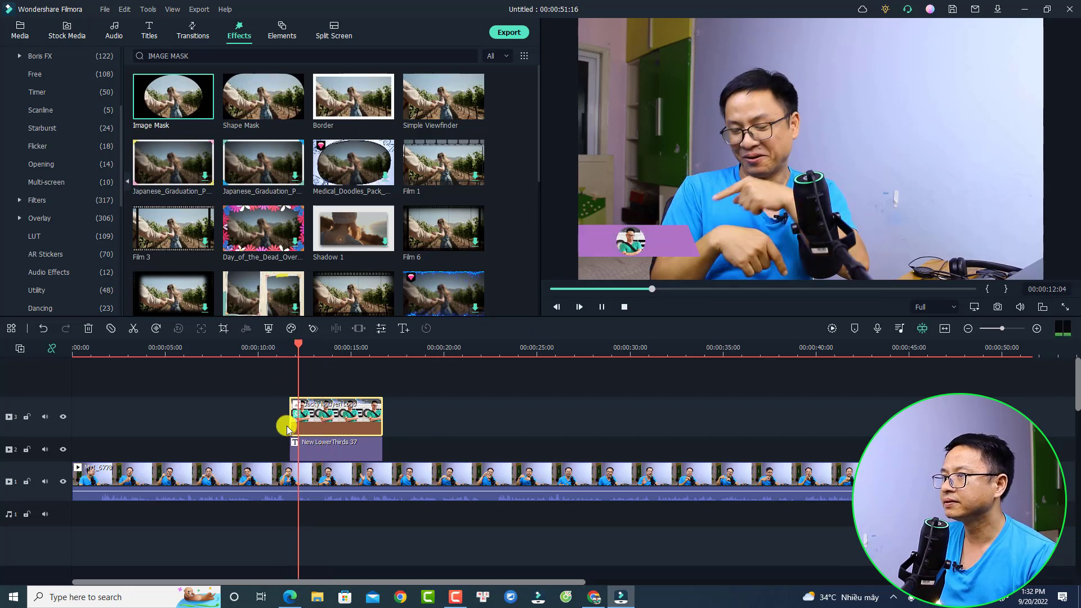
left_click(300, 418)
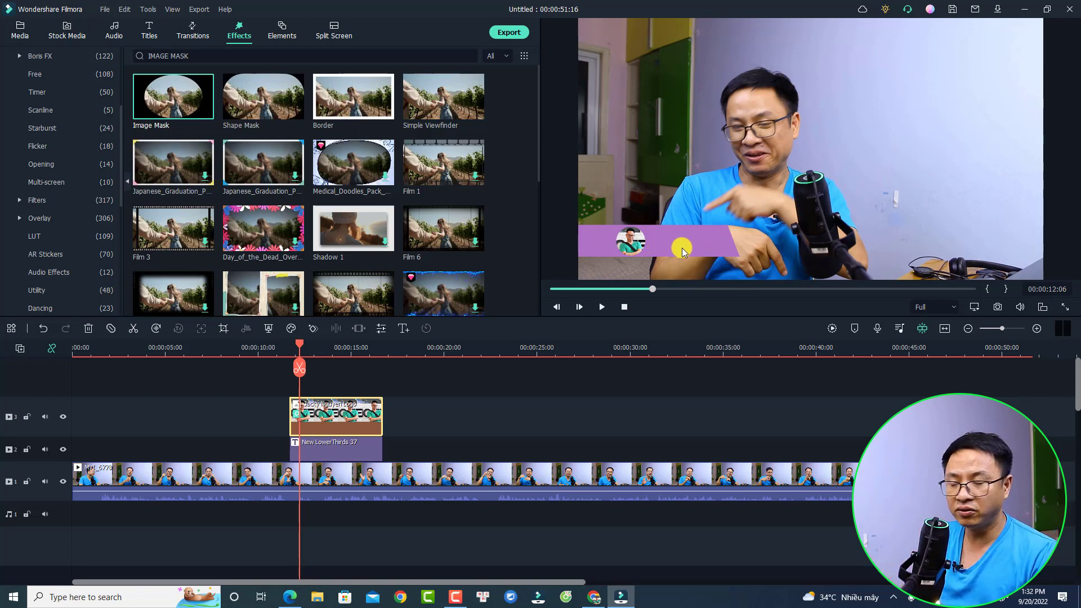
scroll(345, 345, "up", 5)
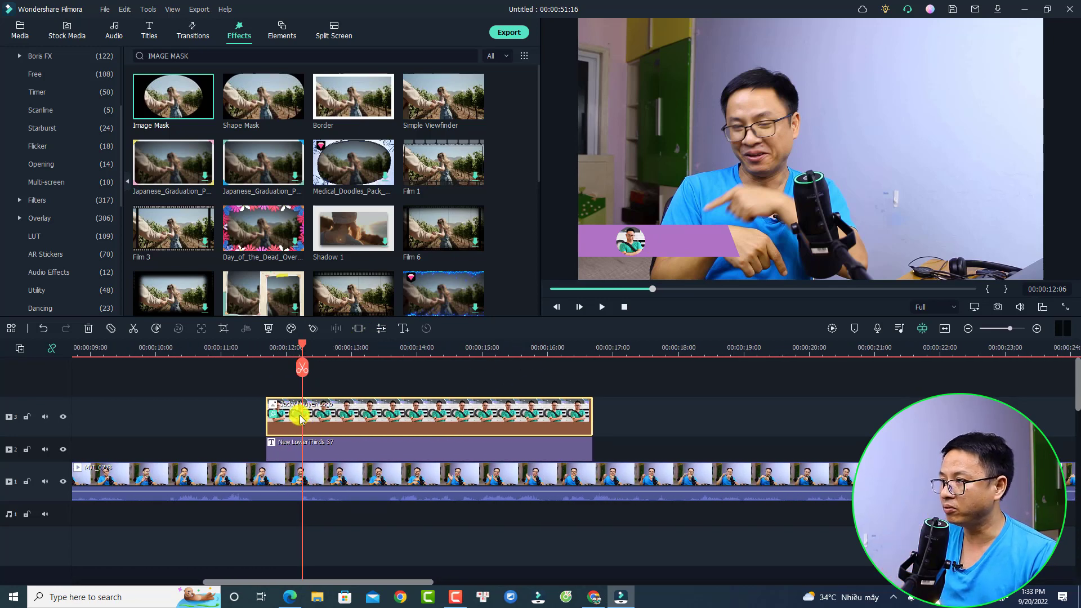
left_click(311, 328)
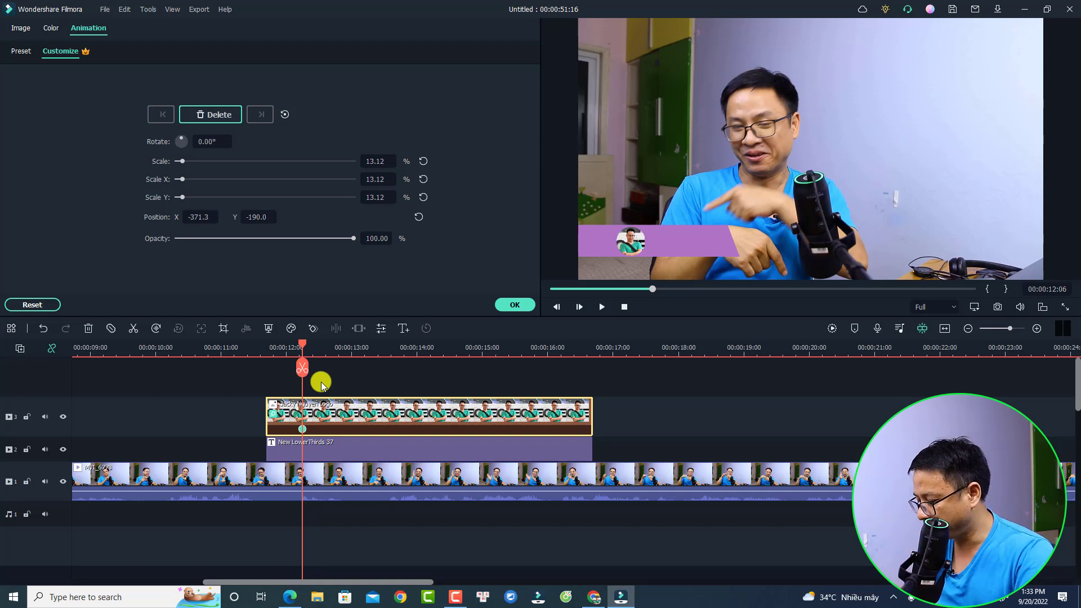
Set the logo's scale to about 4.69% at clip start and preview the grow-in
key("shift+Home")
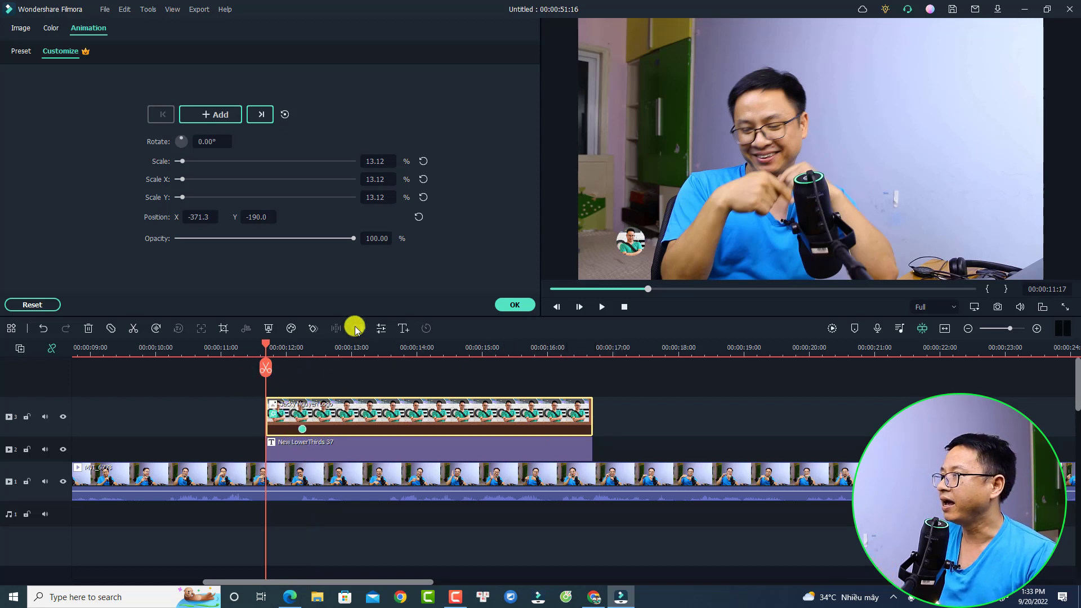
left_click_drag(184, 166, 177, 198)
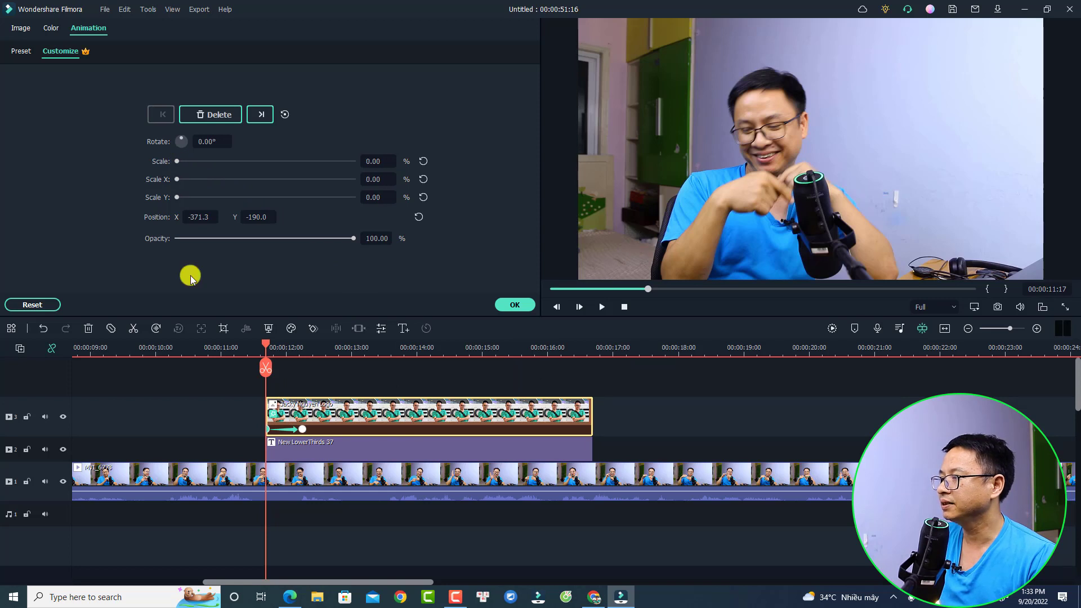
left_click(393, 350)
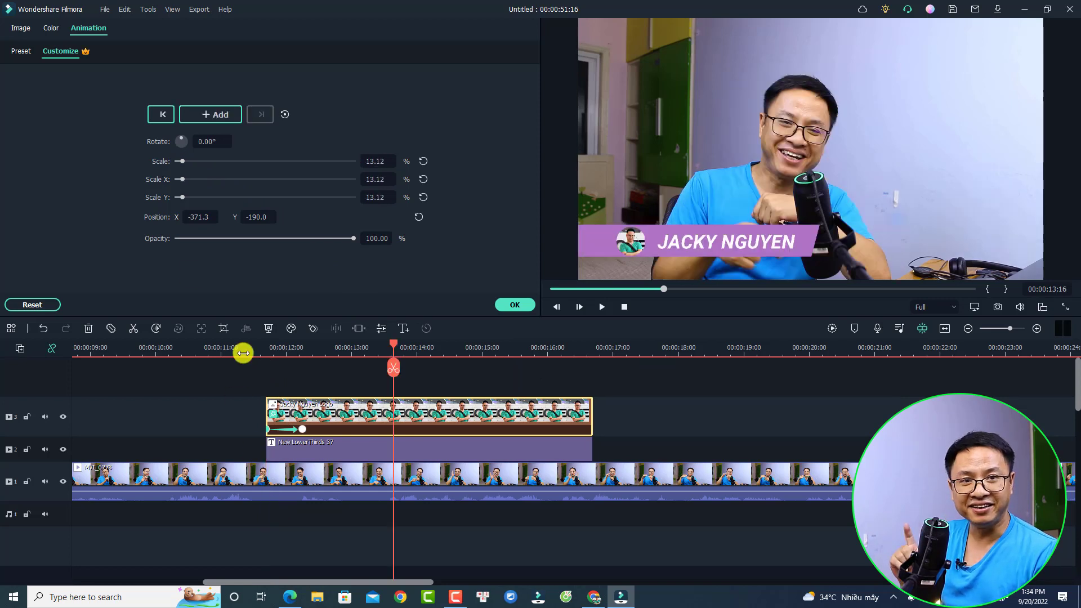
left_click(244, 353)
key("space")
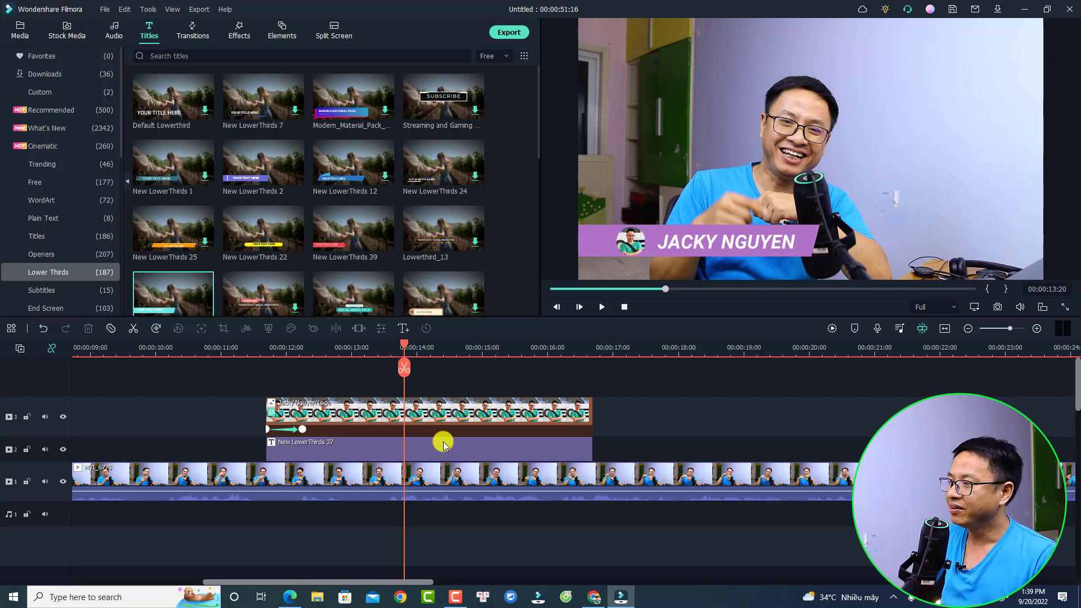
Hide the logo track and open the New LowerThirds 37 title in Advanced Text Edit
left_click(63, 417)
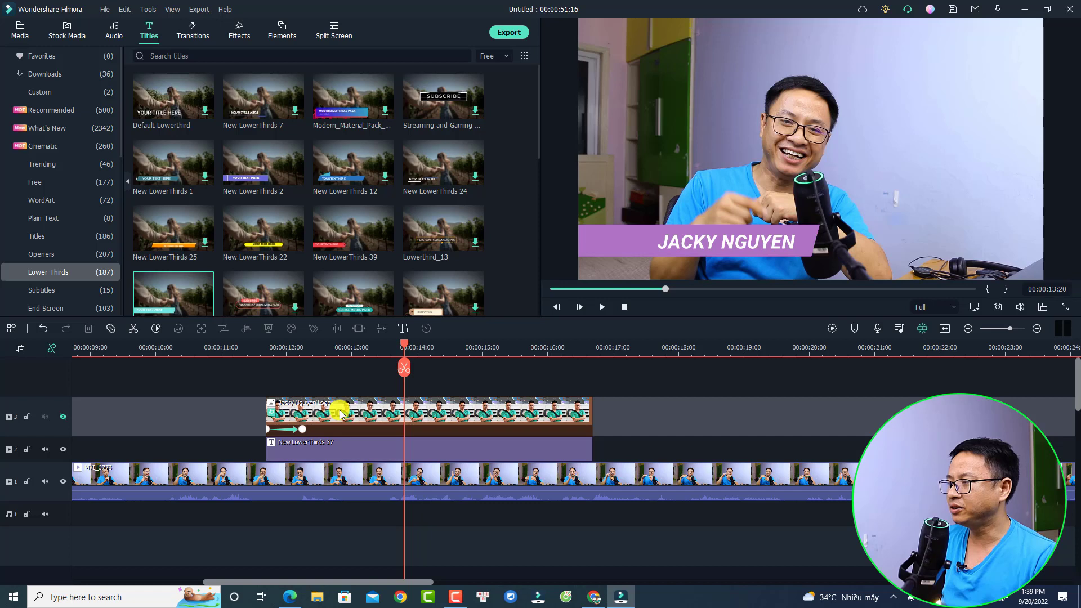
left_click(415, 449)
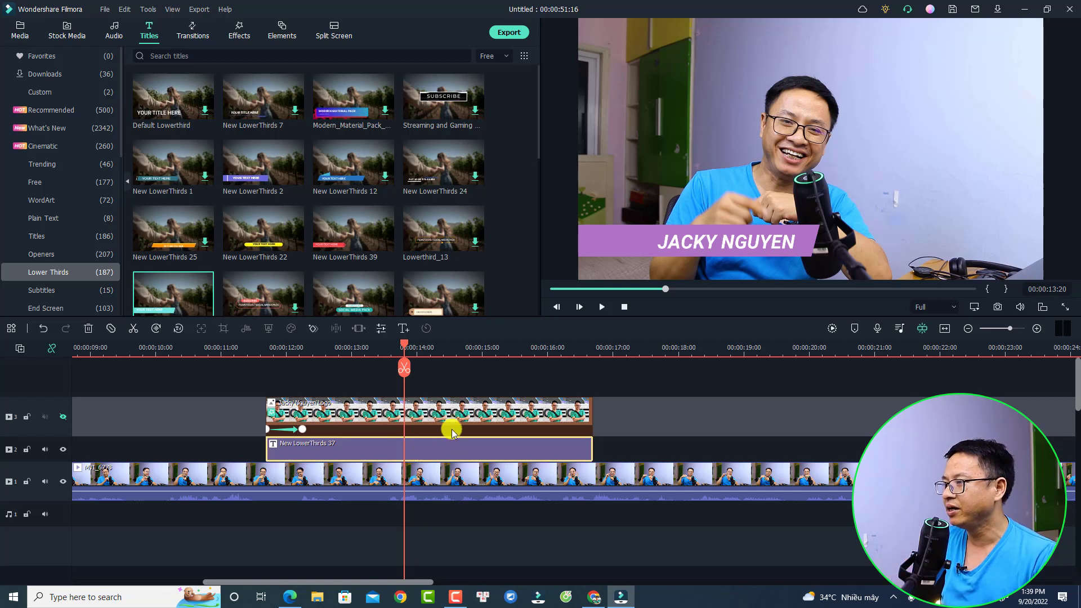
double_click(409, 448)
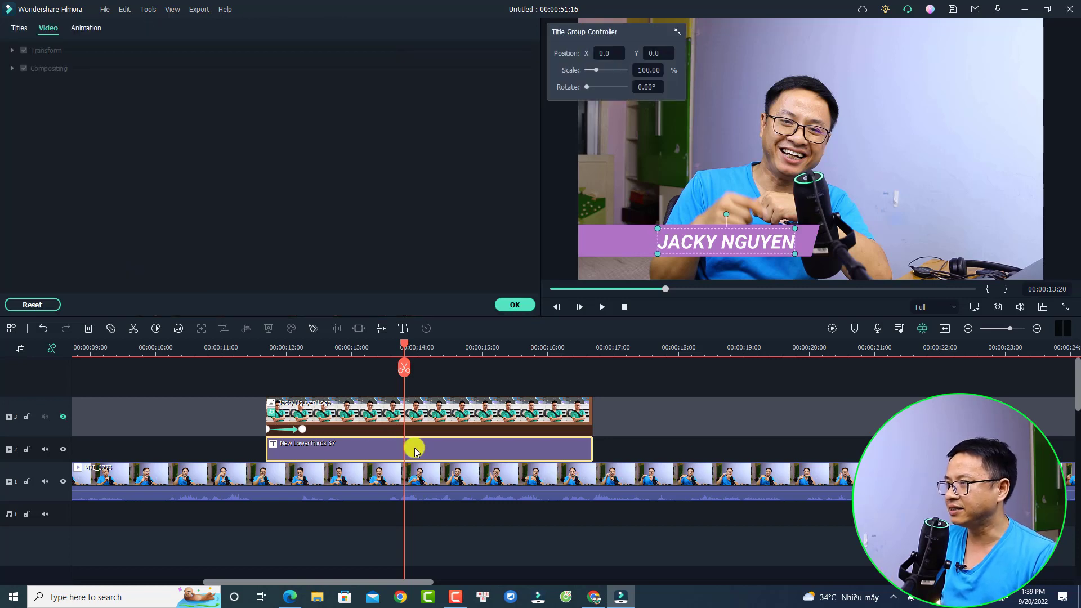
left_click(19, 28)
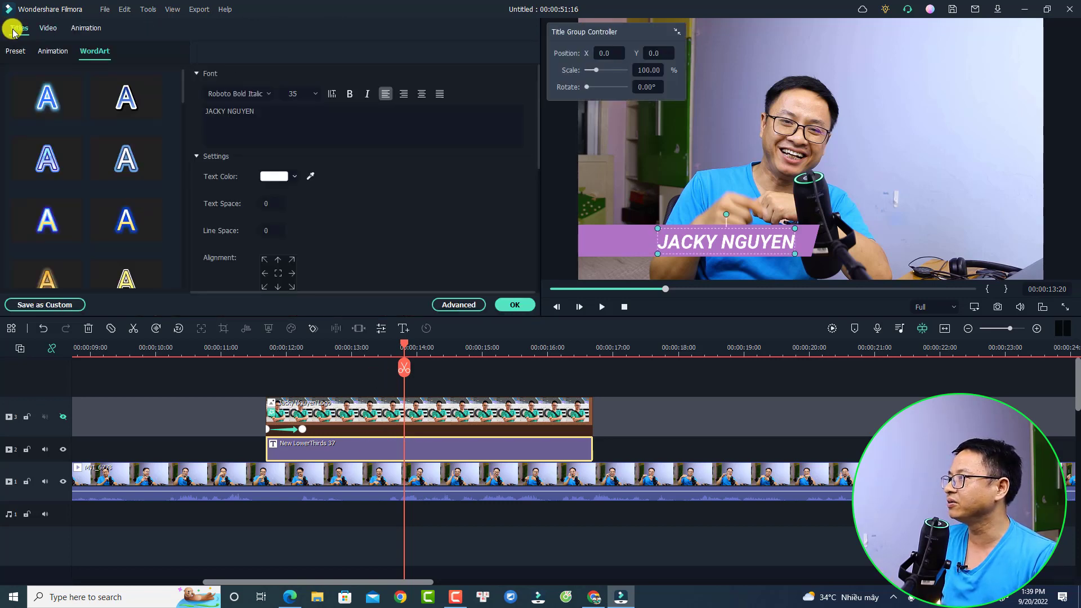
left_click(441, 307)
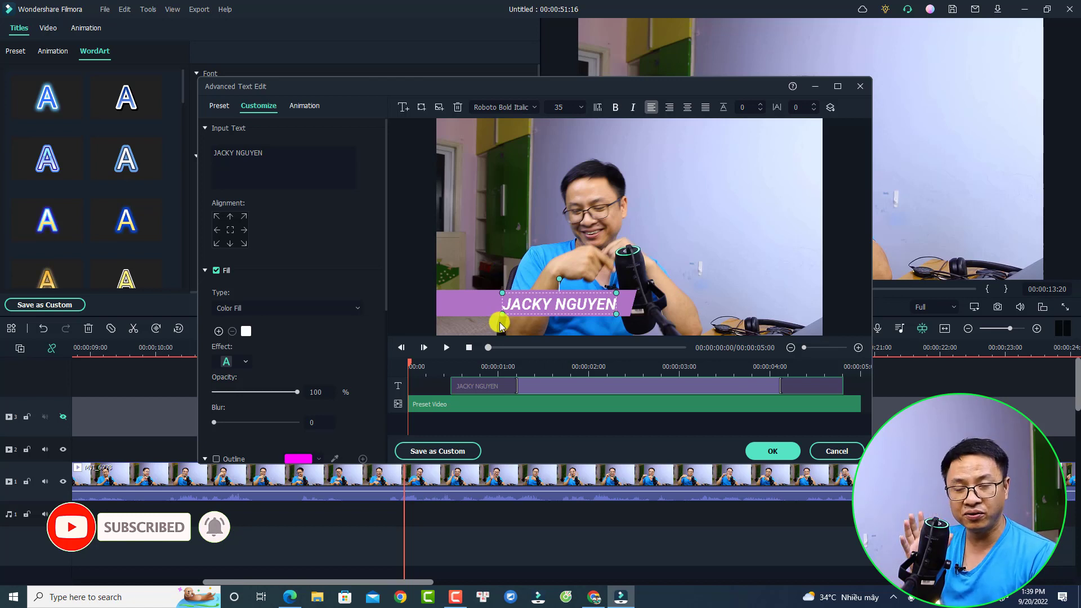
Add the Jacky Nguyen Logo image from the Desktop and shrink it to a bottom-left thumbnail
left_click(440, 107)
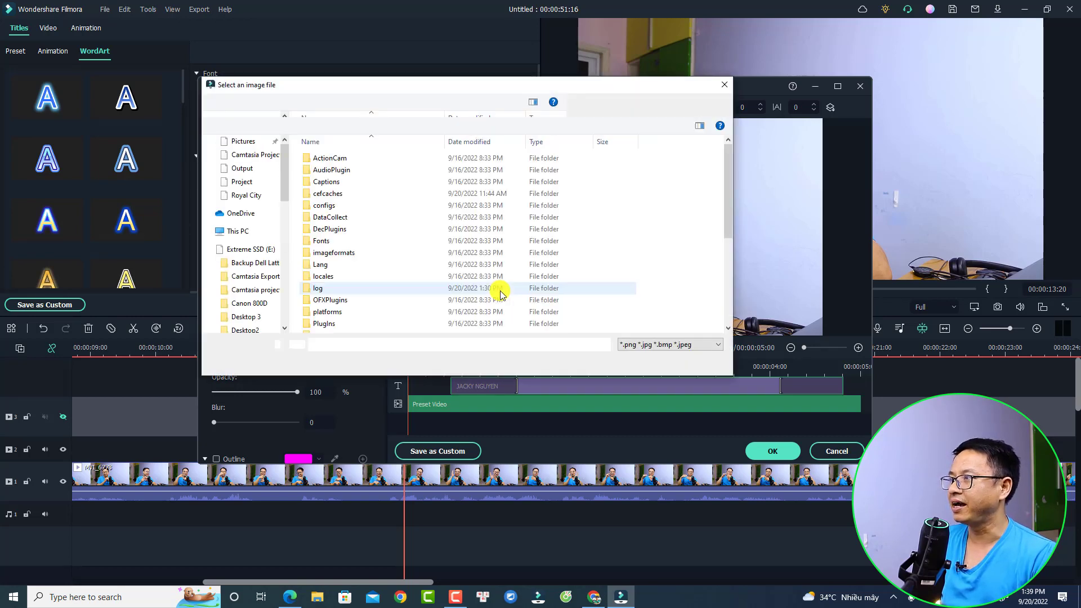
left_click(256, 163)
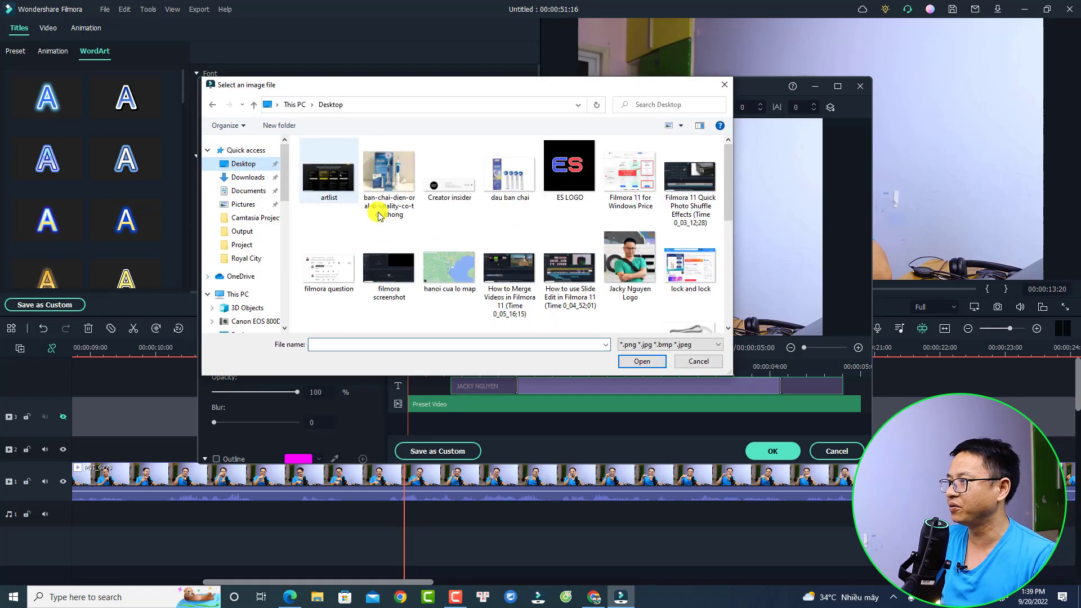
left_click(639, 276)
left_click(643, 361)
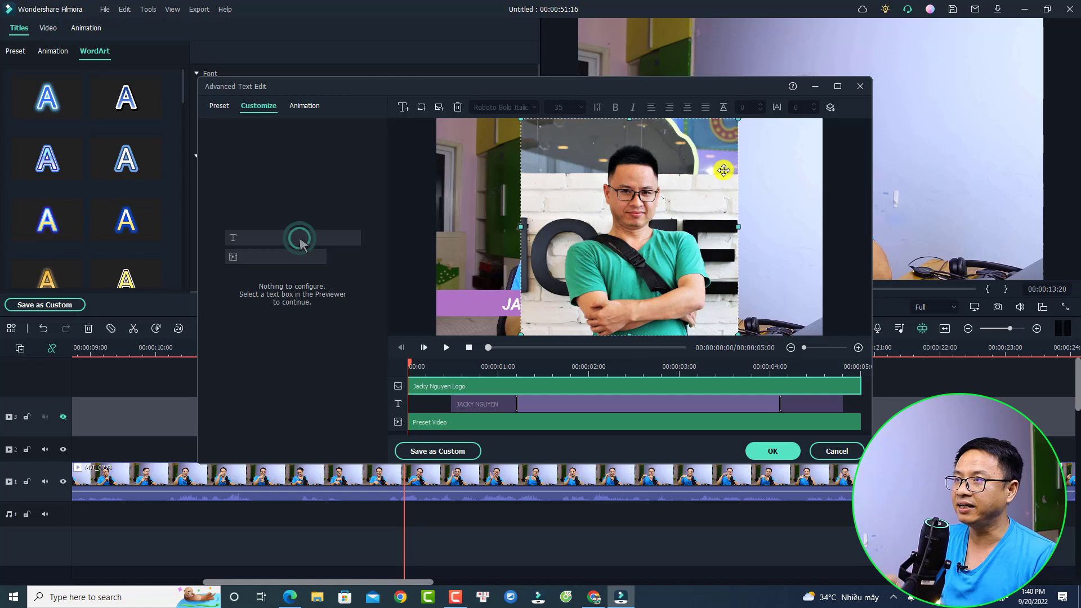
left_click_drag(736, 119, 485, 293)
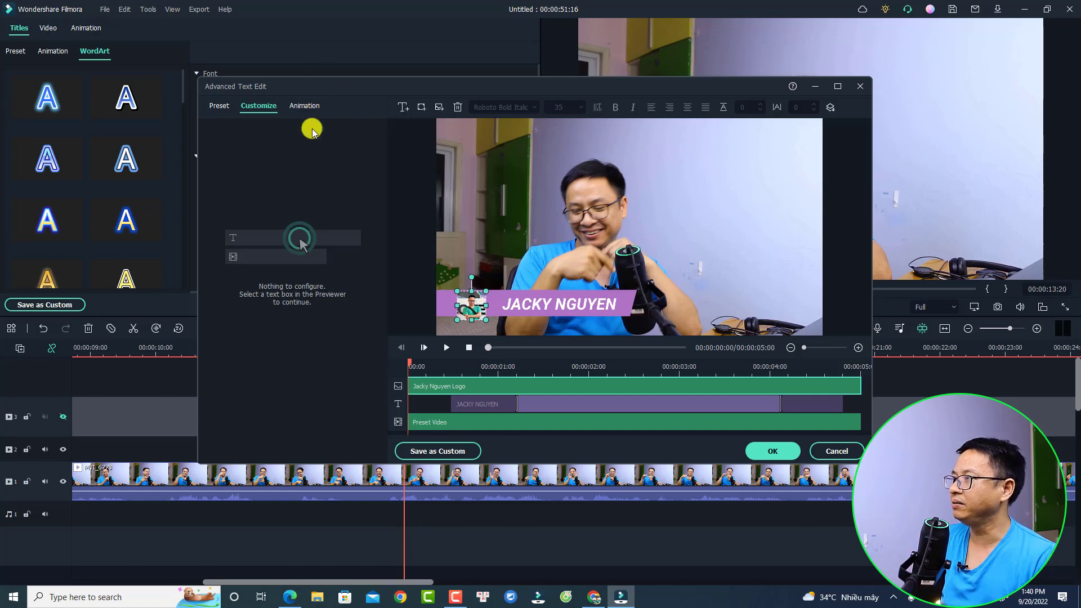
Apply the Pinwheel animation to the logo, then return to the JACKY NGUYEN text
left_click(306, 113)
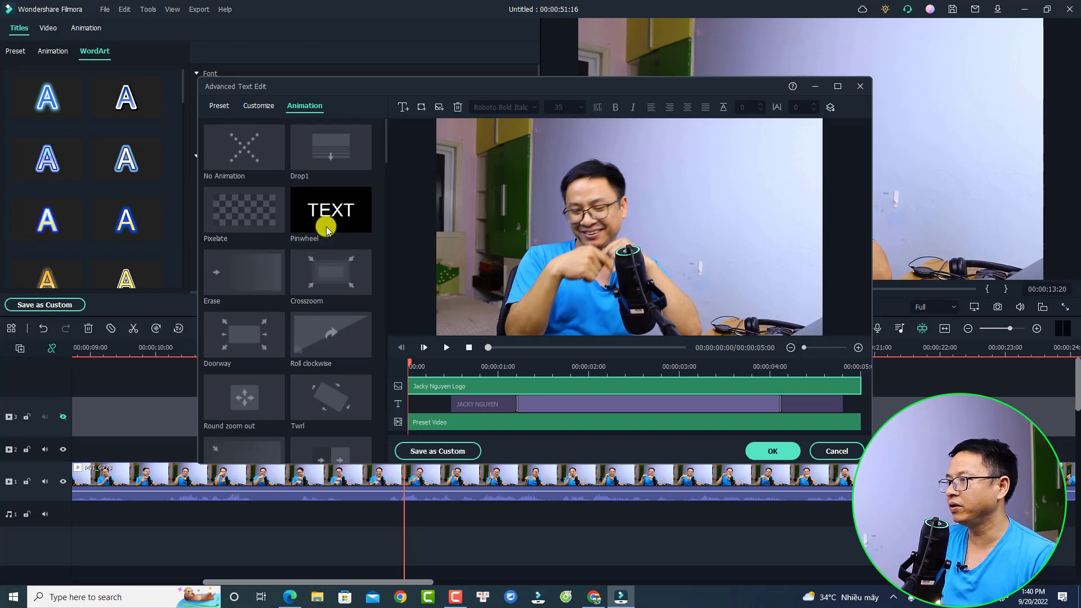
double_click(326, 228)
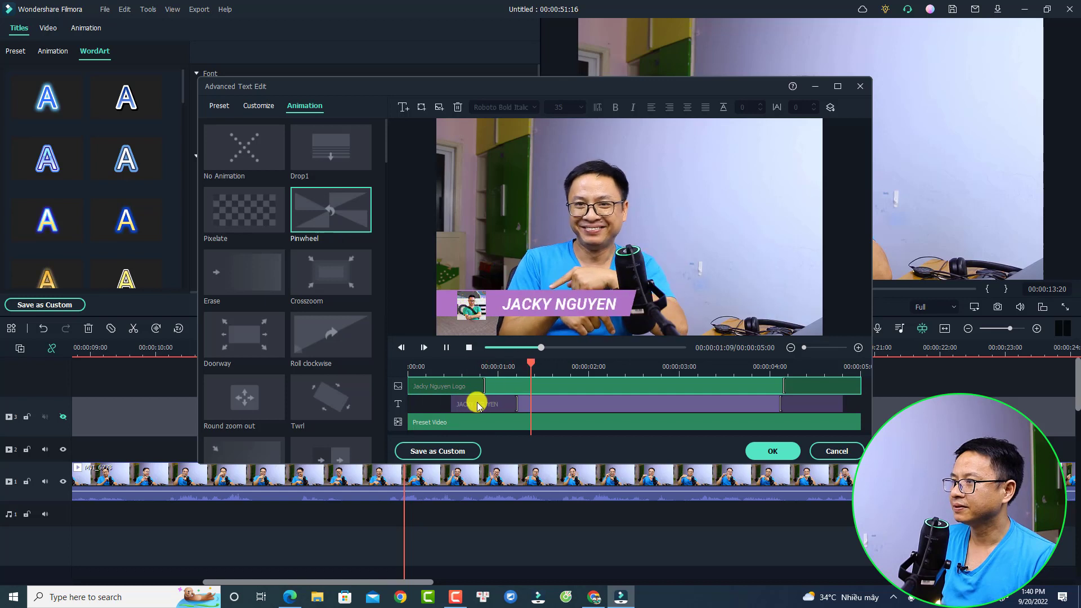
left_click(478, 402)
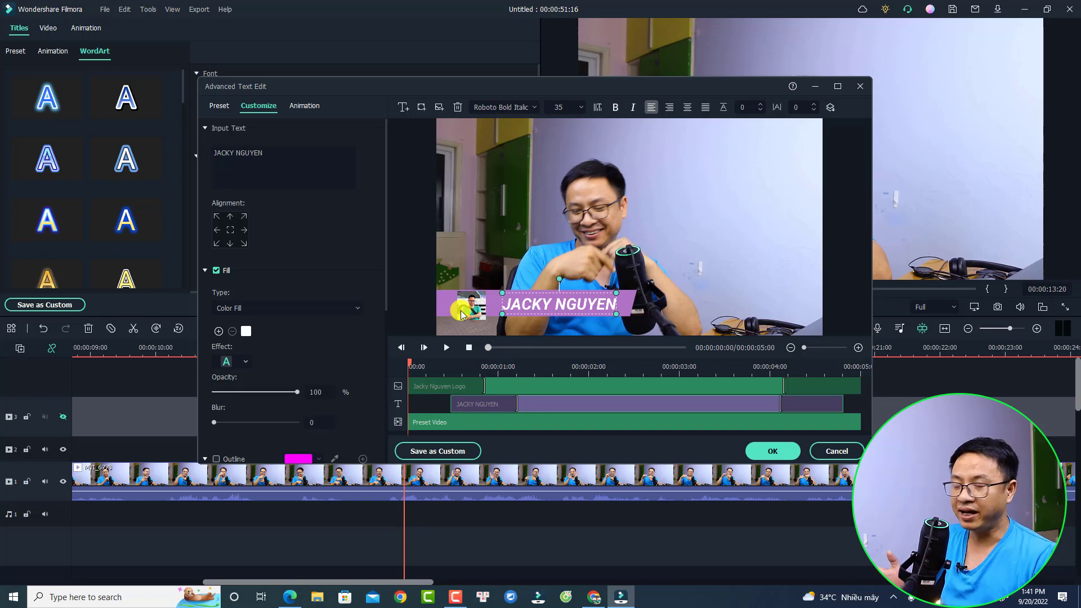
Apply the title edits and mask the logo photo as a slightly enlarged circle
left_click(756, 460)
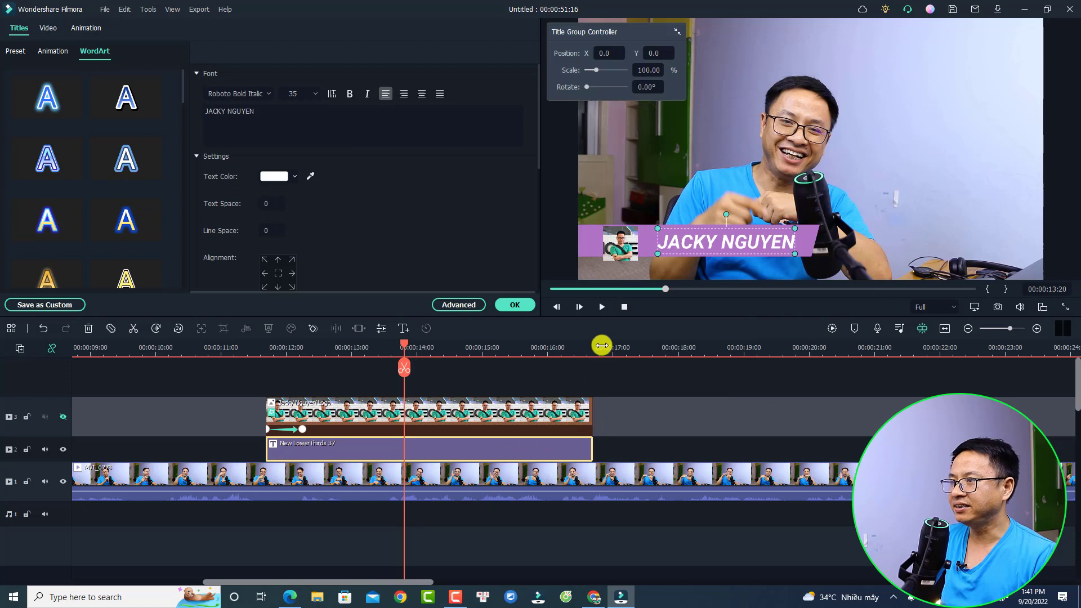
left_click(619, 253)
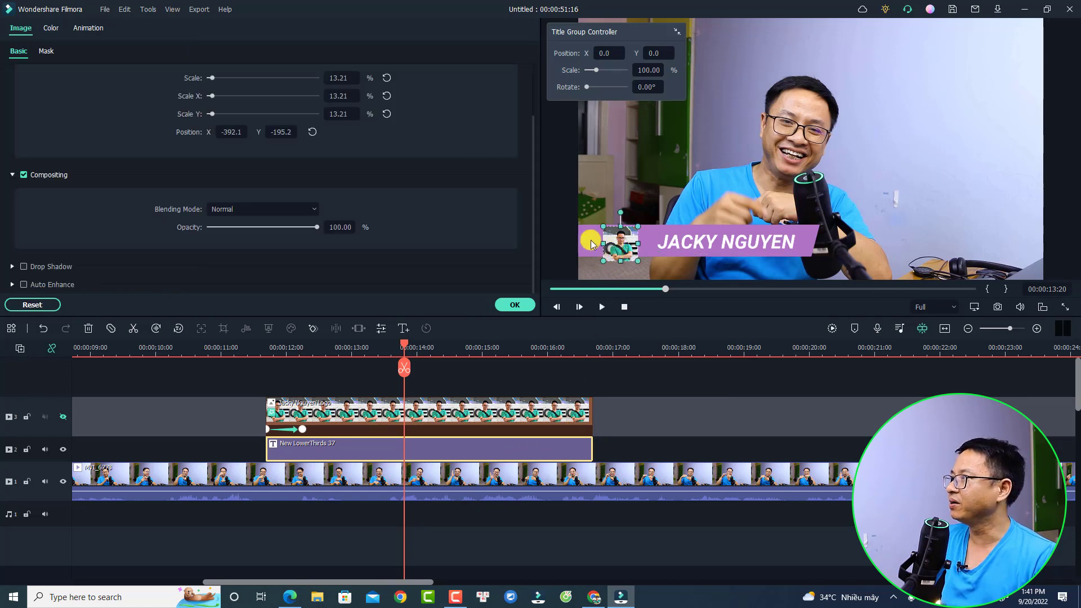
left_click(46, 52)
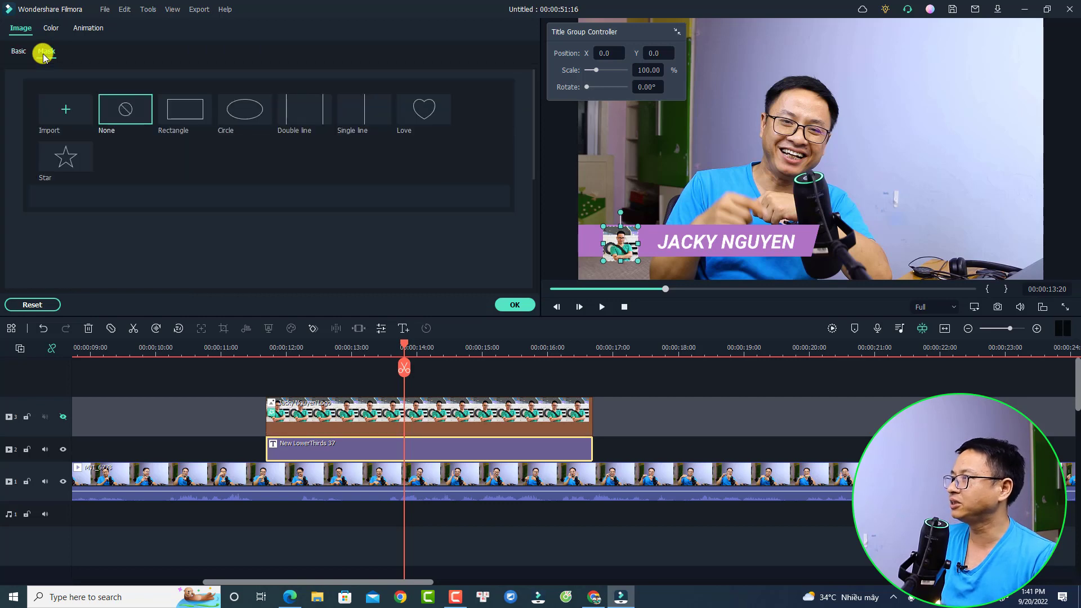
left_click(234, 112)
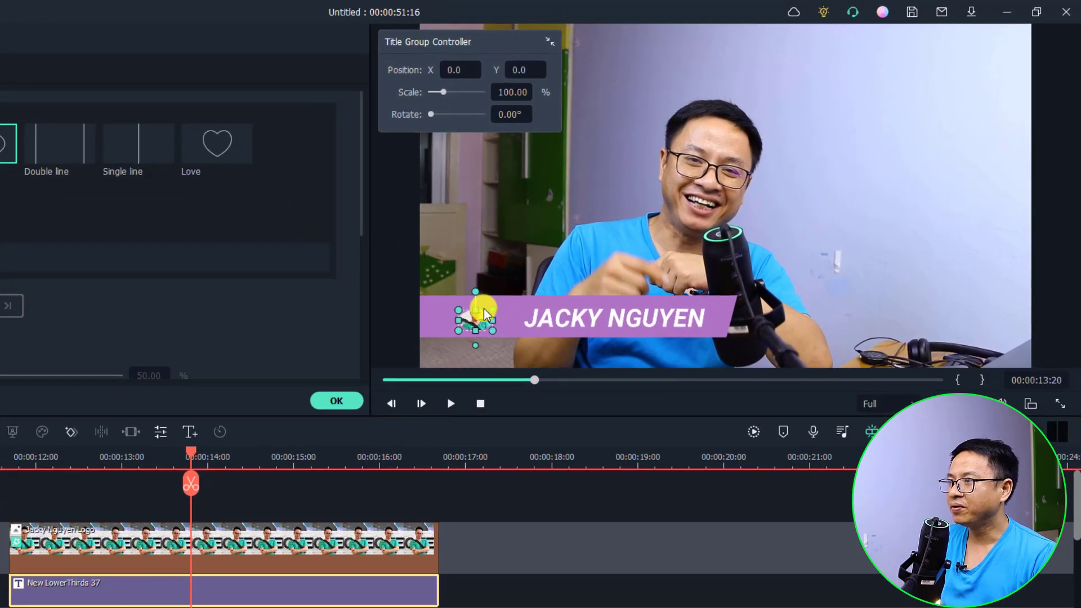
left_click_drag(474, 311, 474, 303)
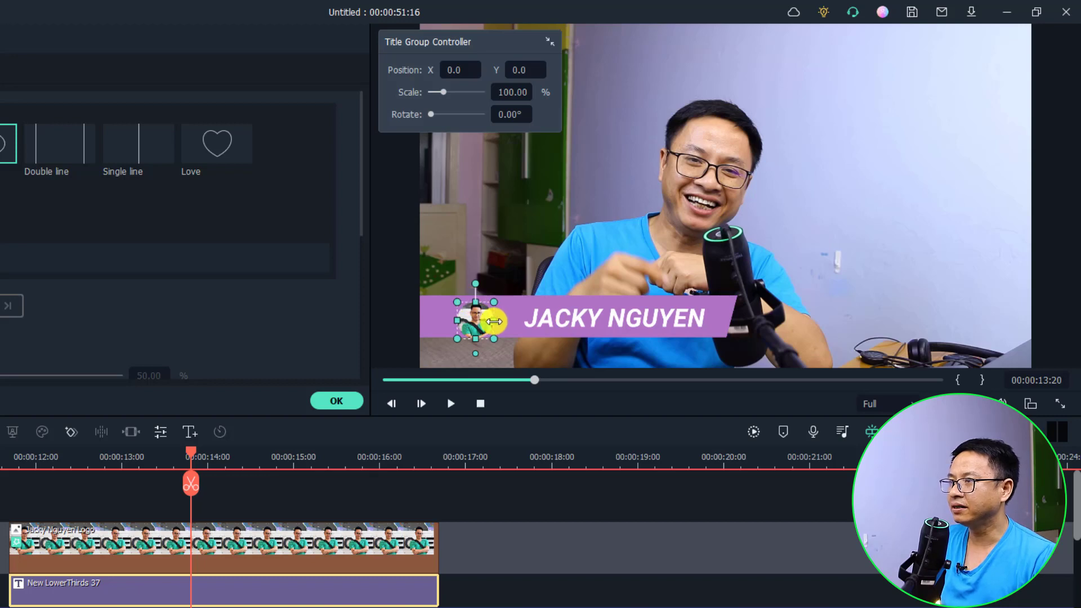
left_click(343, 404)
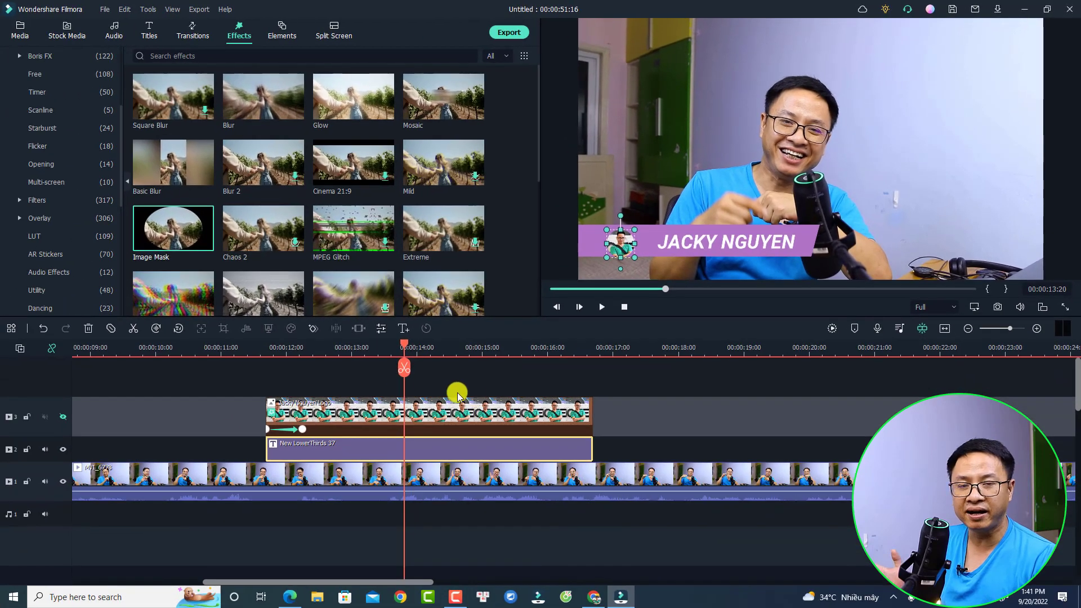
Preview the lower third from just before it starts
left_click(254, 354)
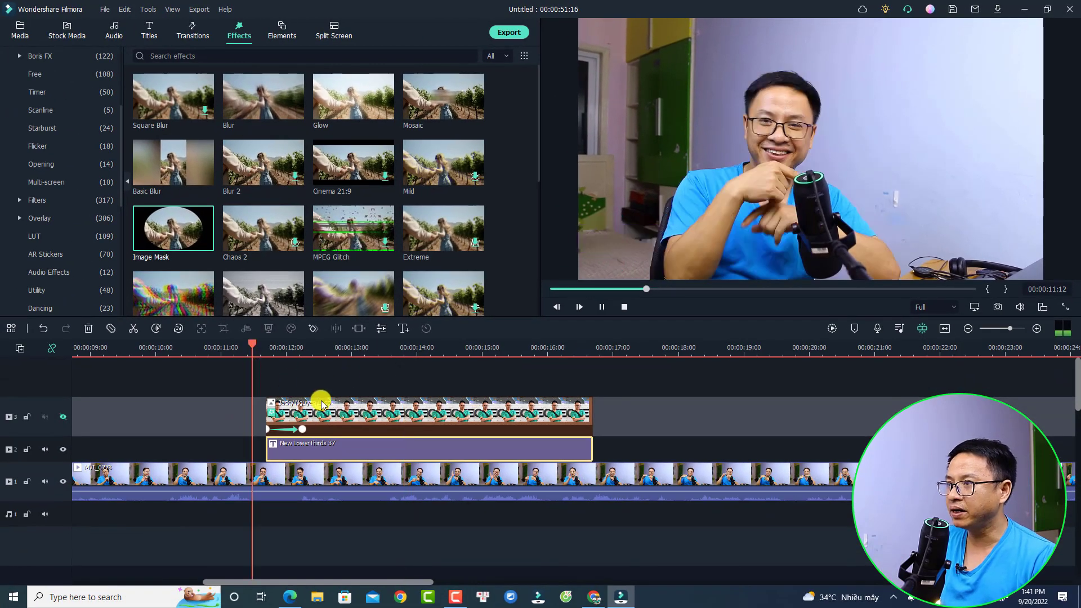
key("space")
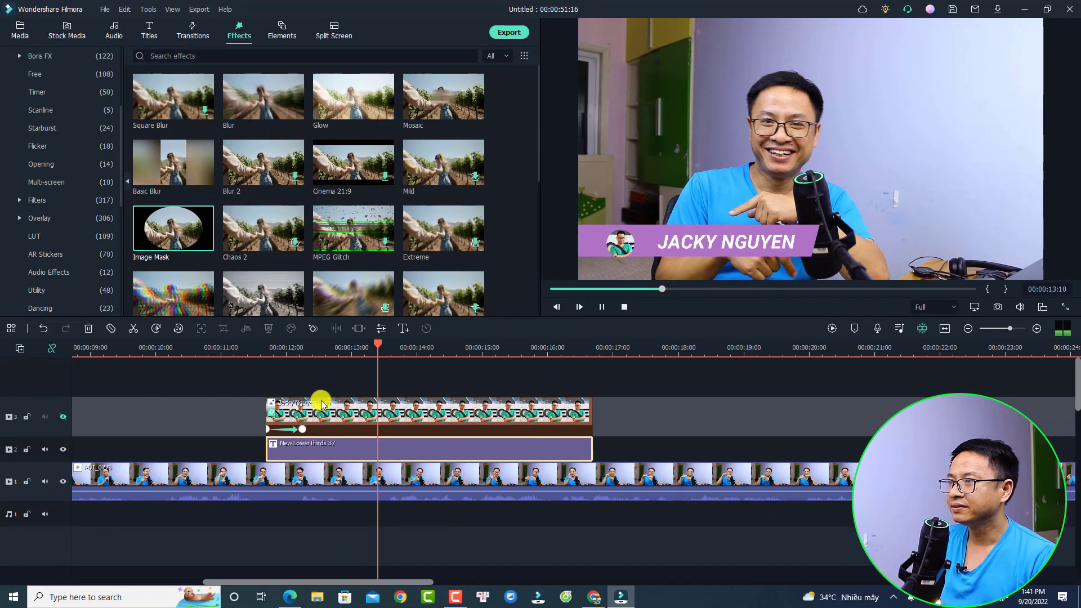
key("space")
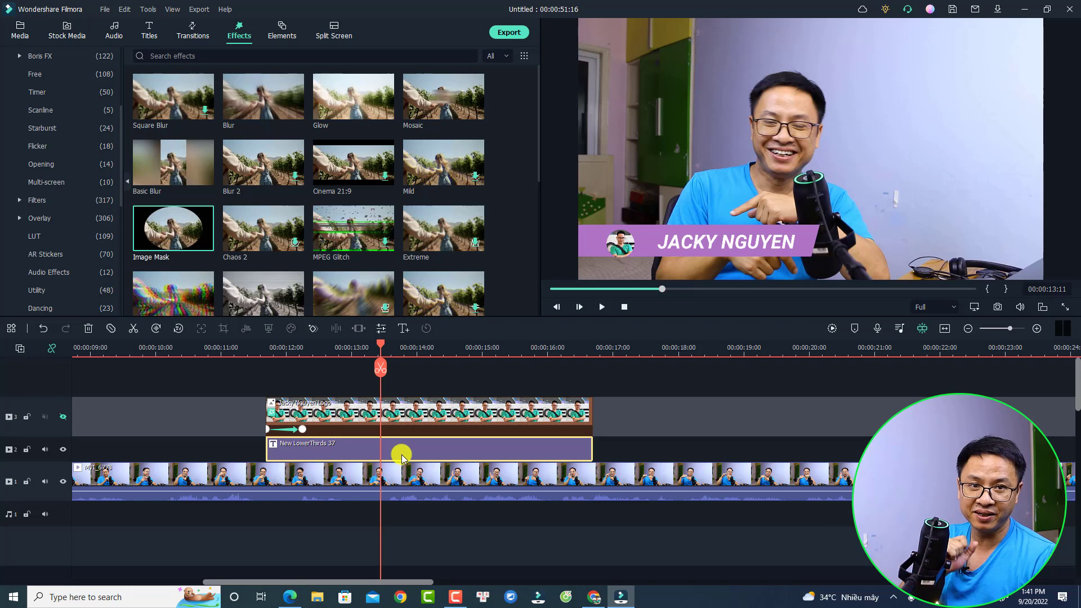
Save the lower-third title as a custom preset named 'LOWER THIRD JACKY'
double_click(366, 449)
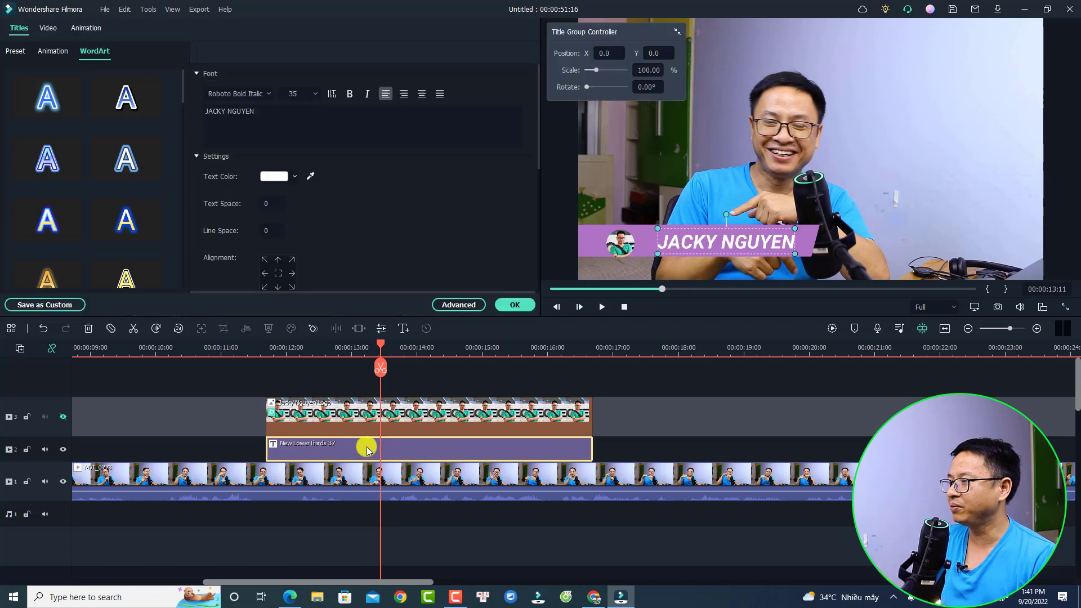
left_click(45, 305)
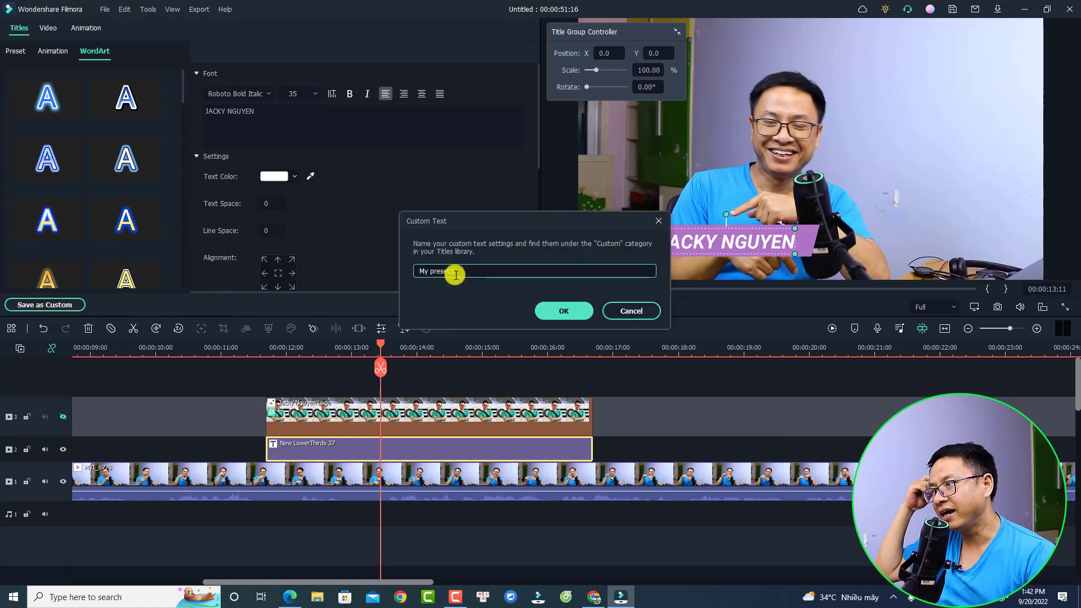
left_click_drag(456, 274, 374, 273)
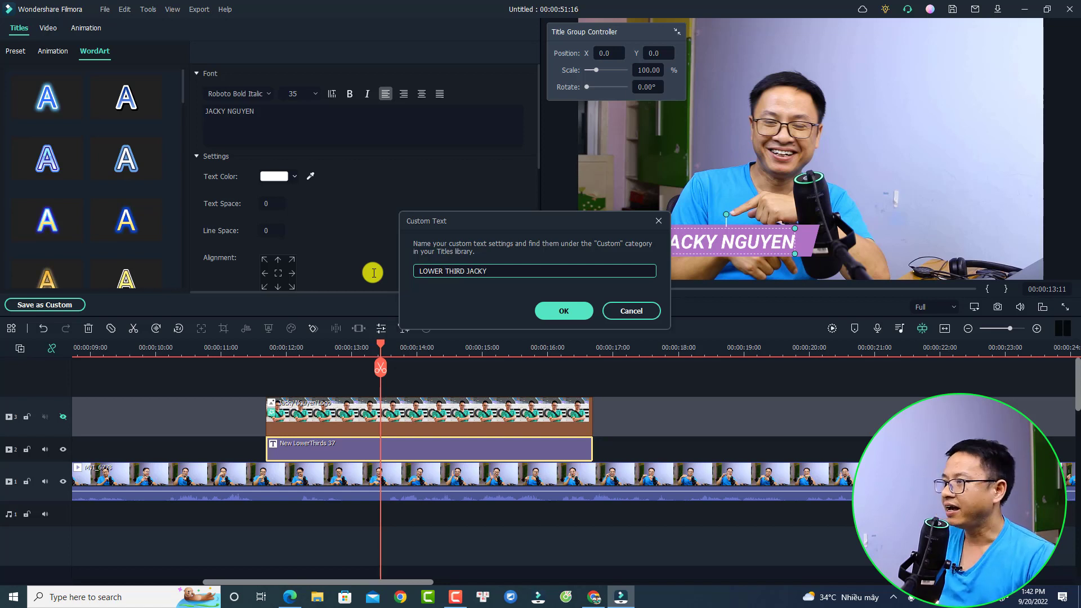
left_click(549, 309)
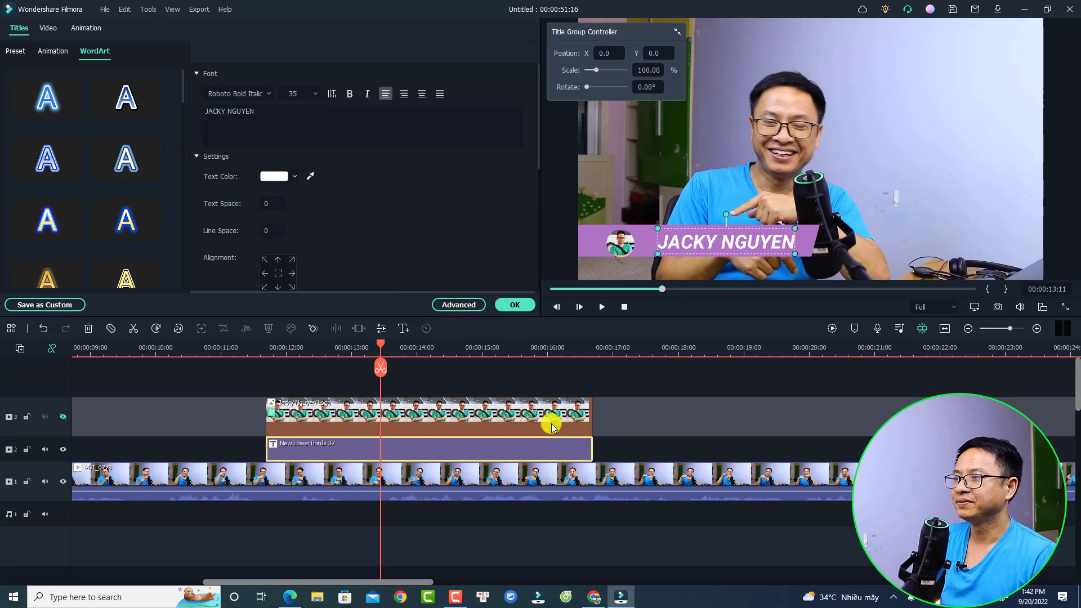
left_click(515, 305)
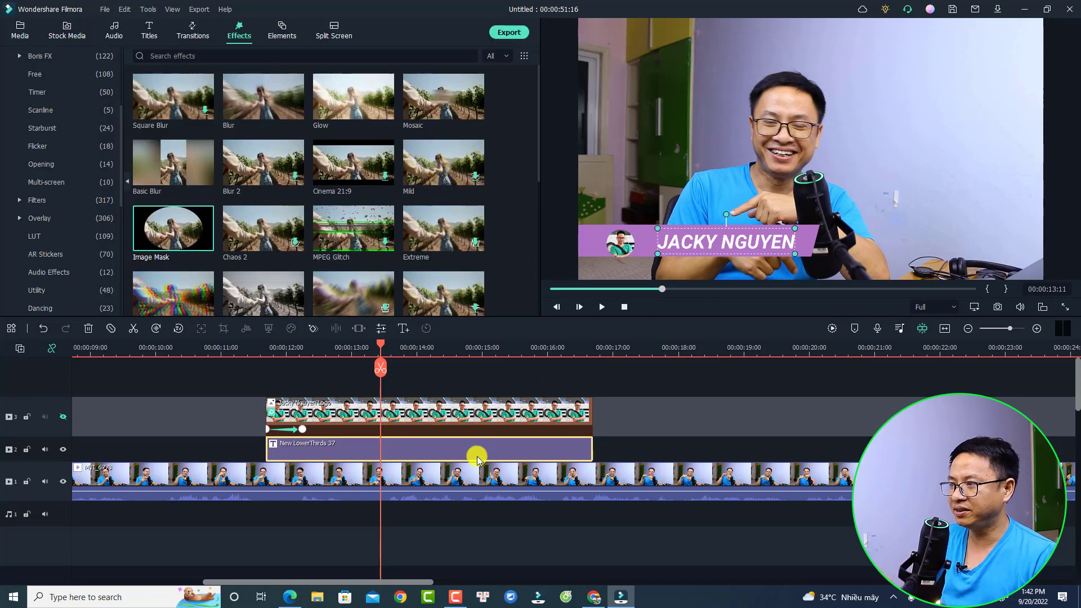
Drop the custom LOWER THIRD JACKY title onto track 2 at 19:23 and preview it
left_click(804, 352)
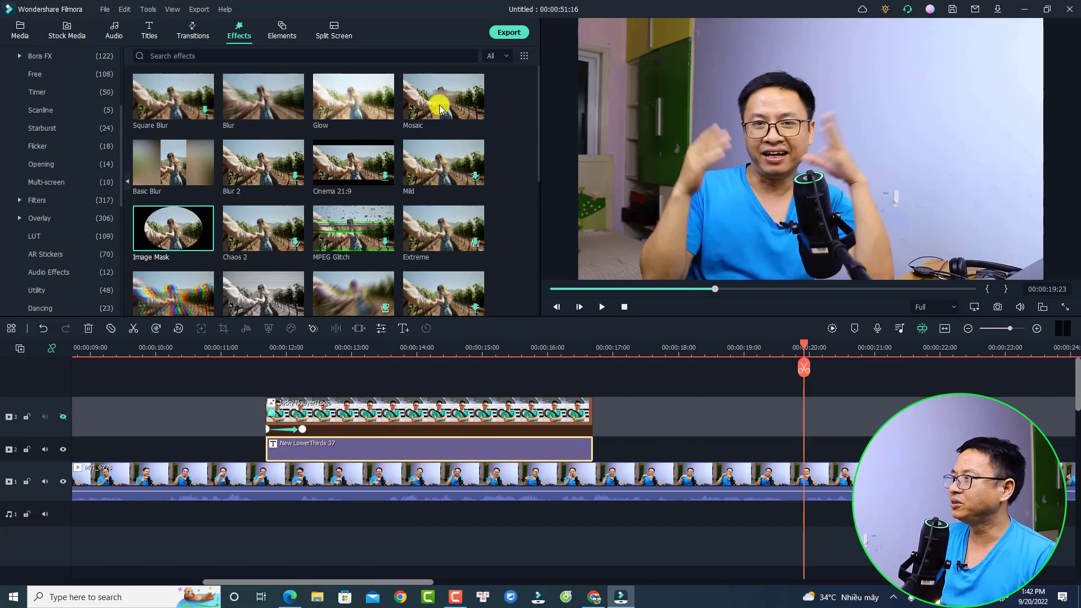
left_click(149, 32)
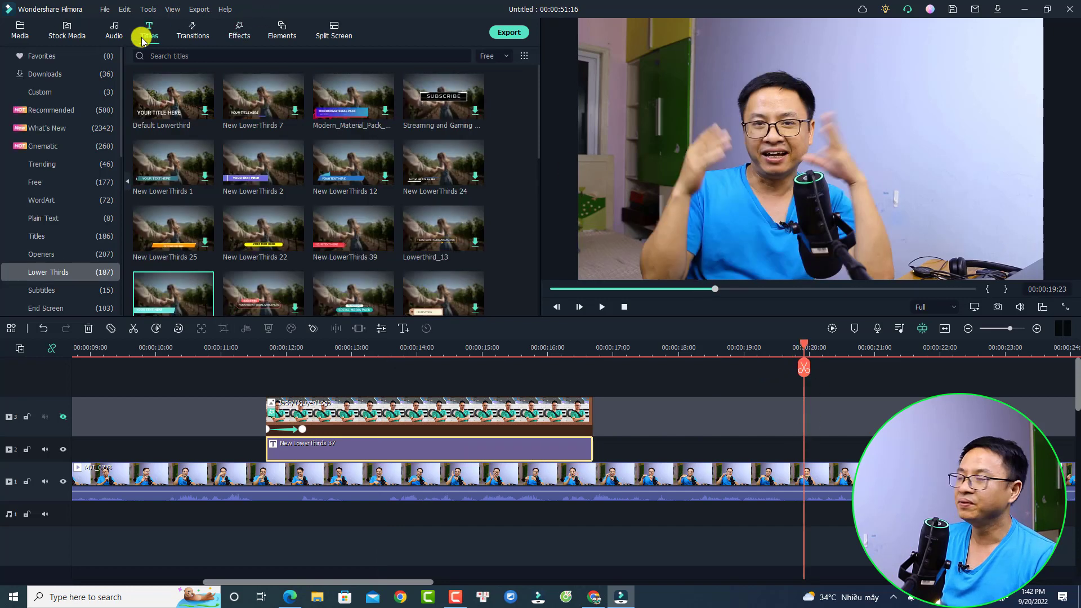
left_click(46, 92)
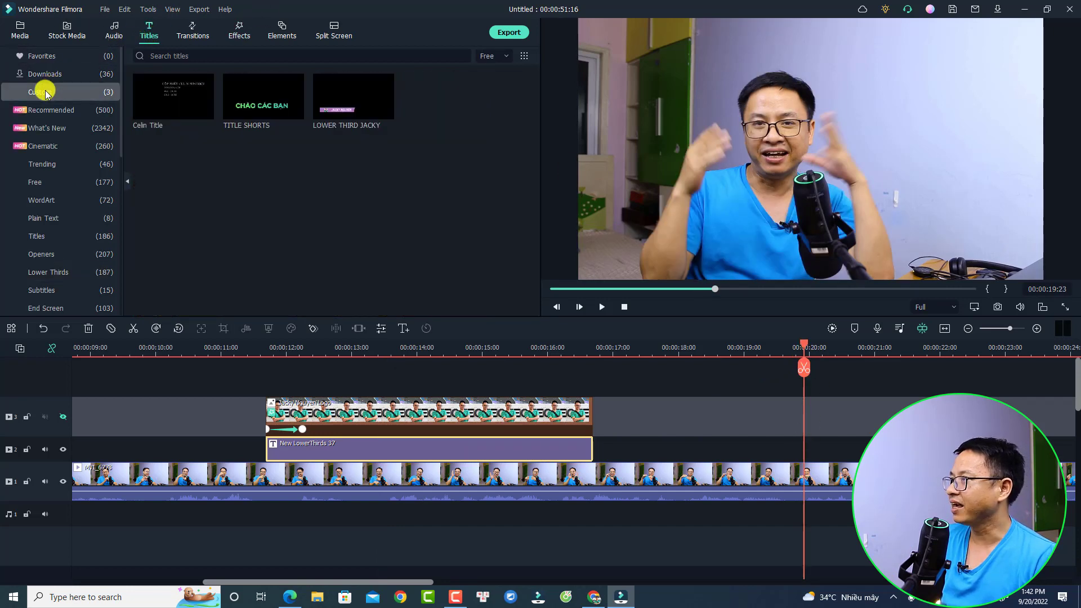
mouse_move(345, 104)
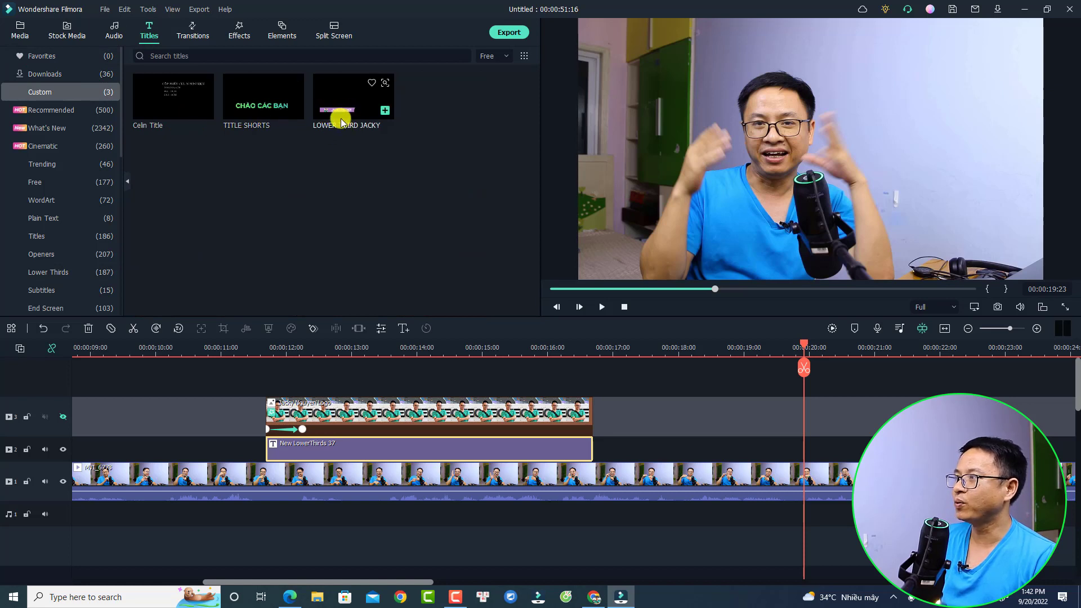
left_click_drag(340, 115, 799, 451)
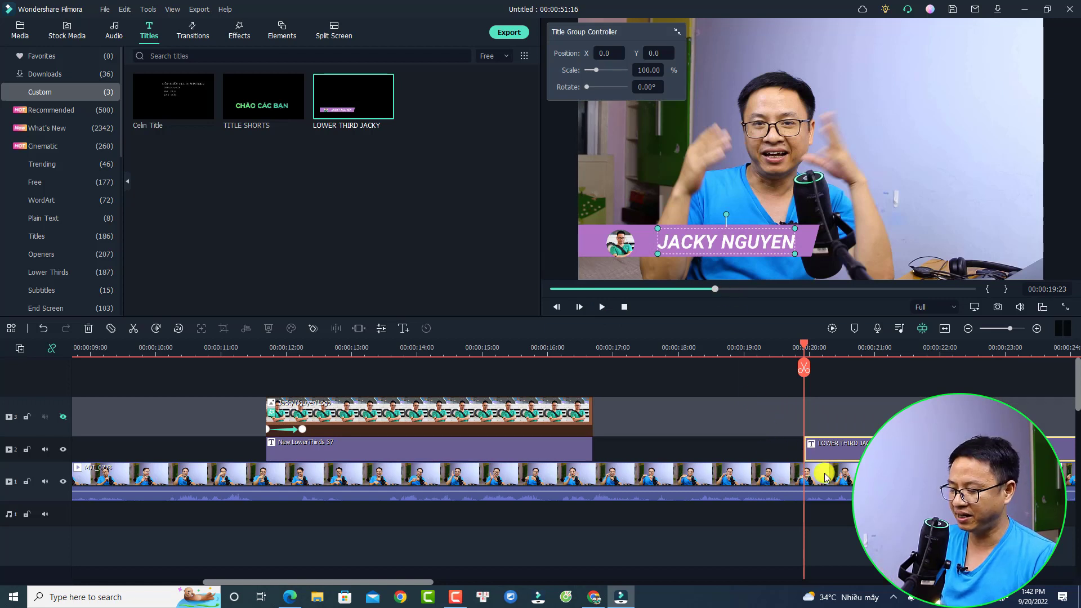
key("space")
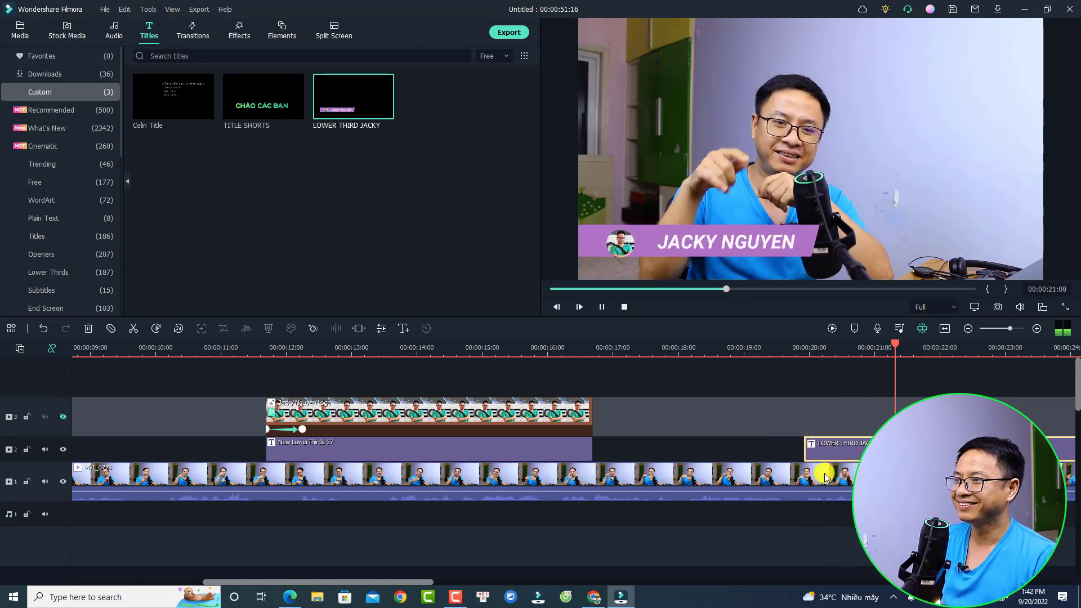
key("space")
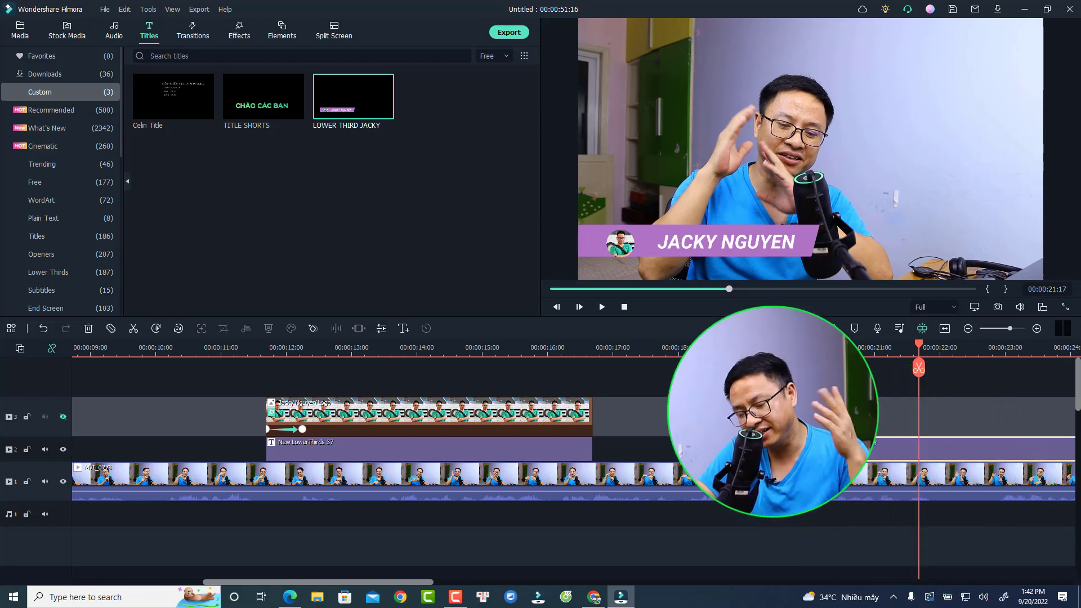